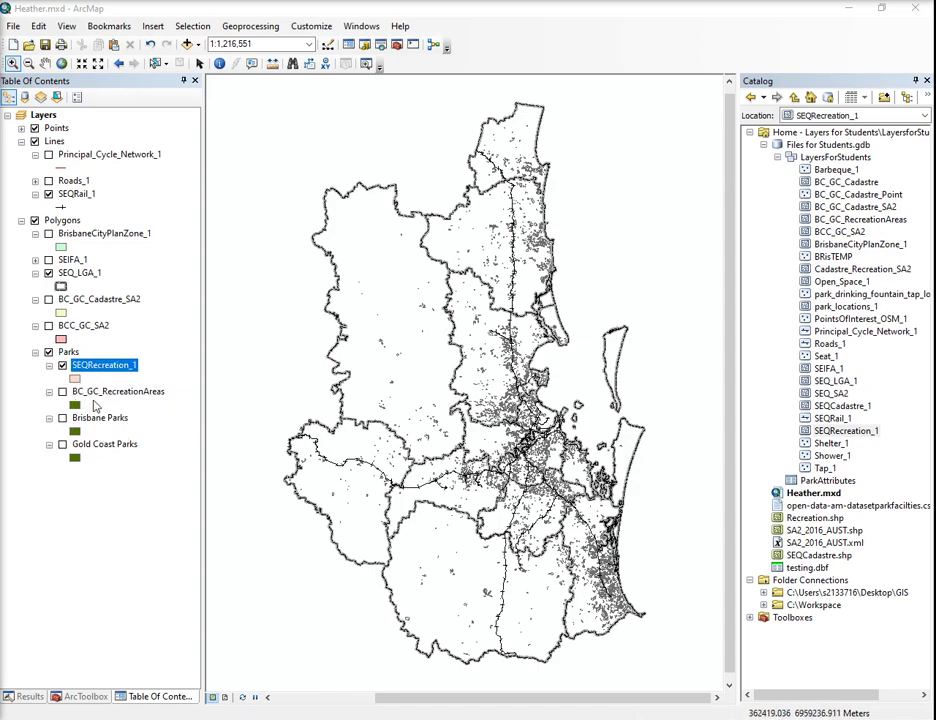
Hide the Brisbane Parks and Gold Coast Parks layers, leaving SEQRecreation_1 over the LGA boundaries.
click(60, 445)
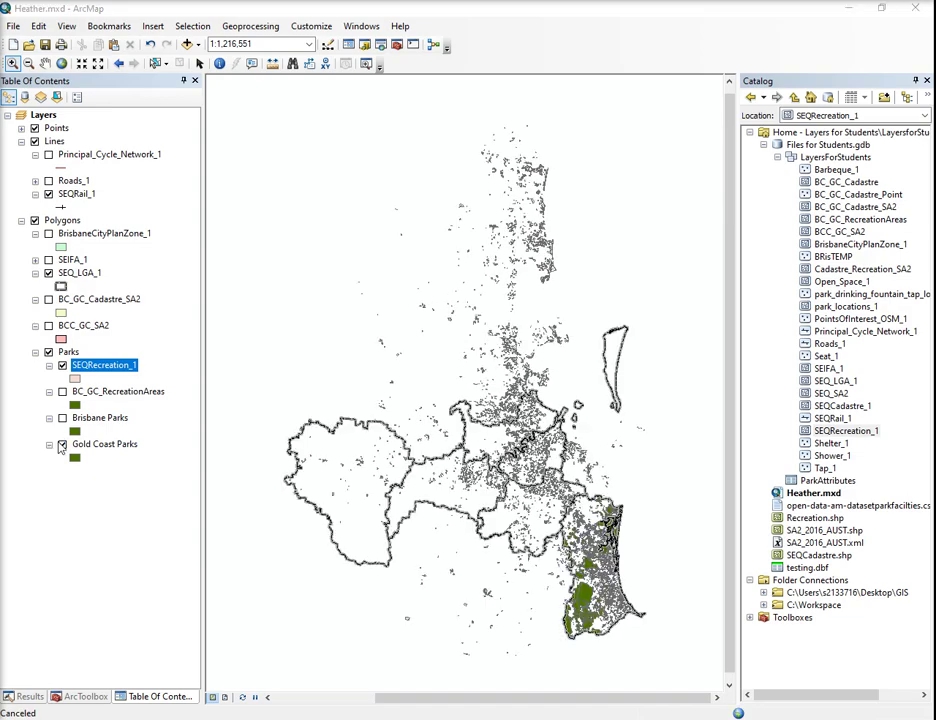
click(62, 445)
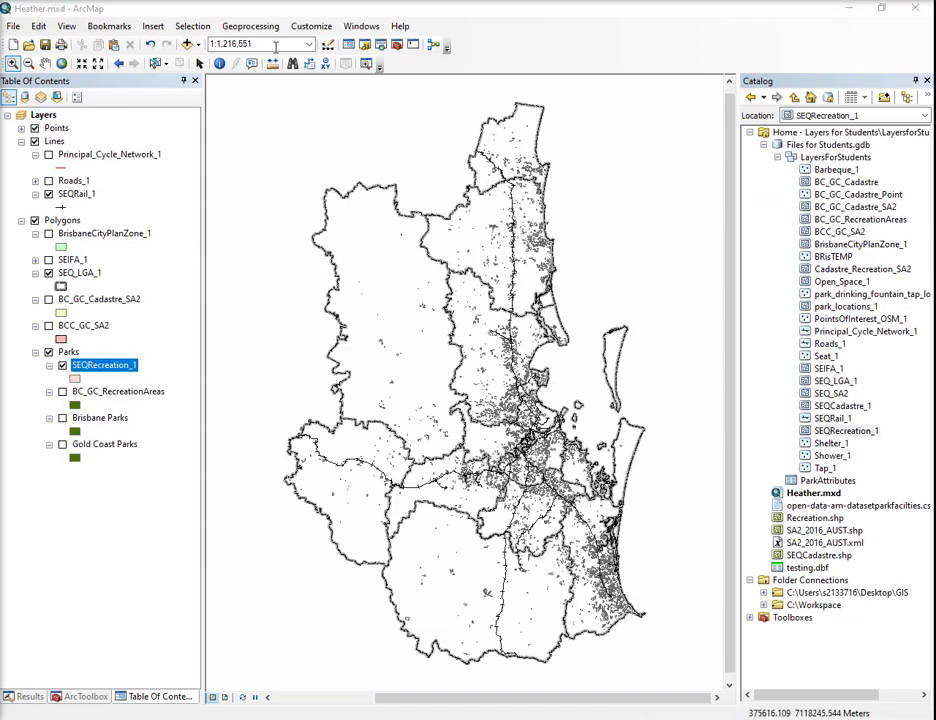
click(193, 26)
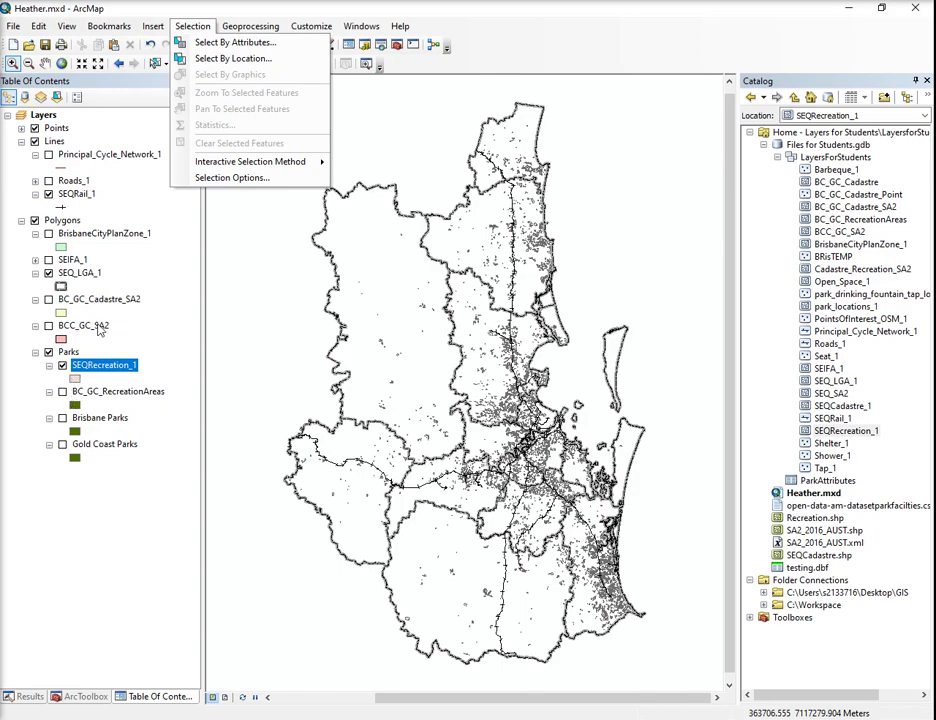
Select the Brisbane and Gold Coast rows in the SEQ_LGA_1 attribute table (2 of 11).
click(72, 273)
right_click(72, 274)
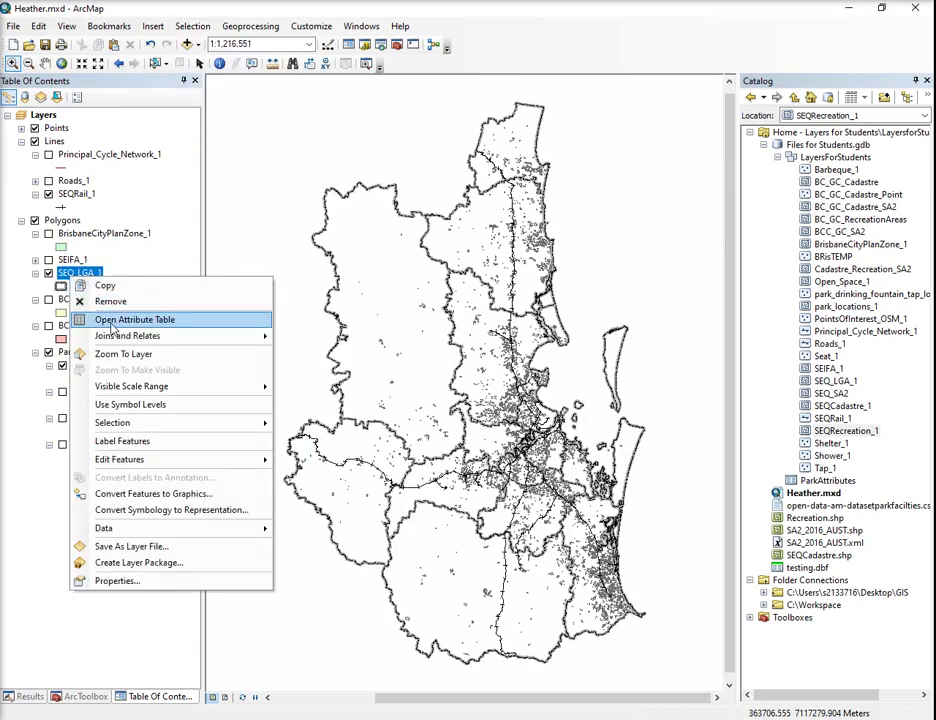
click(130, 318)
drag(213, 143, 213, 155)
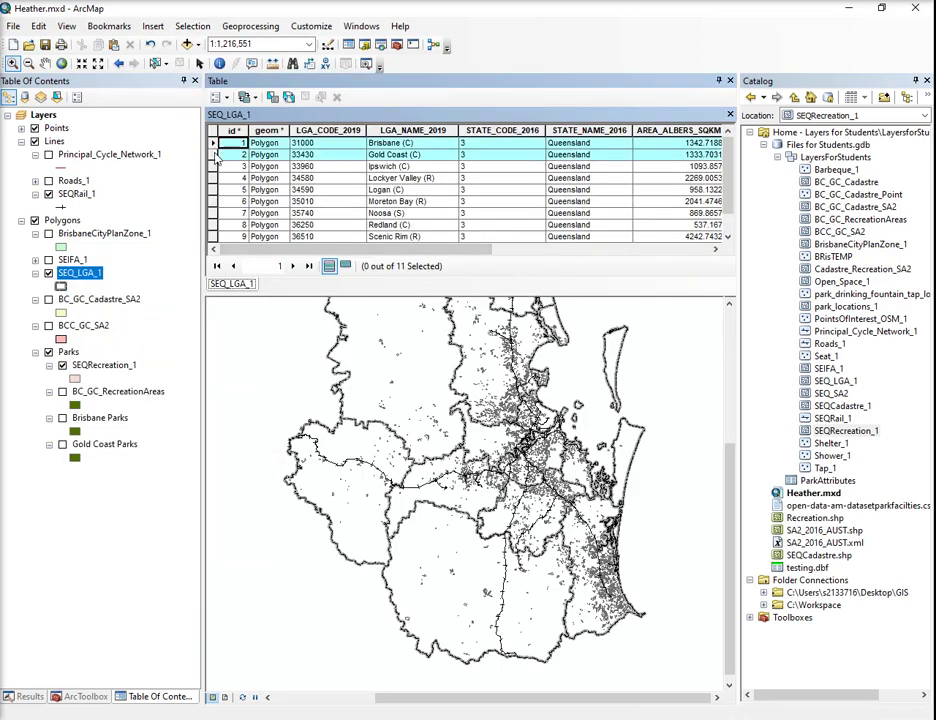
click(731, 81)
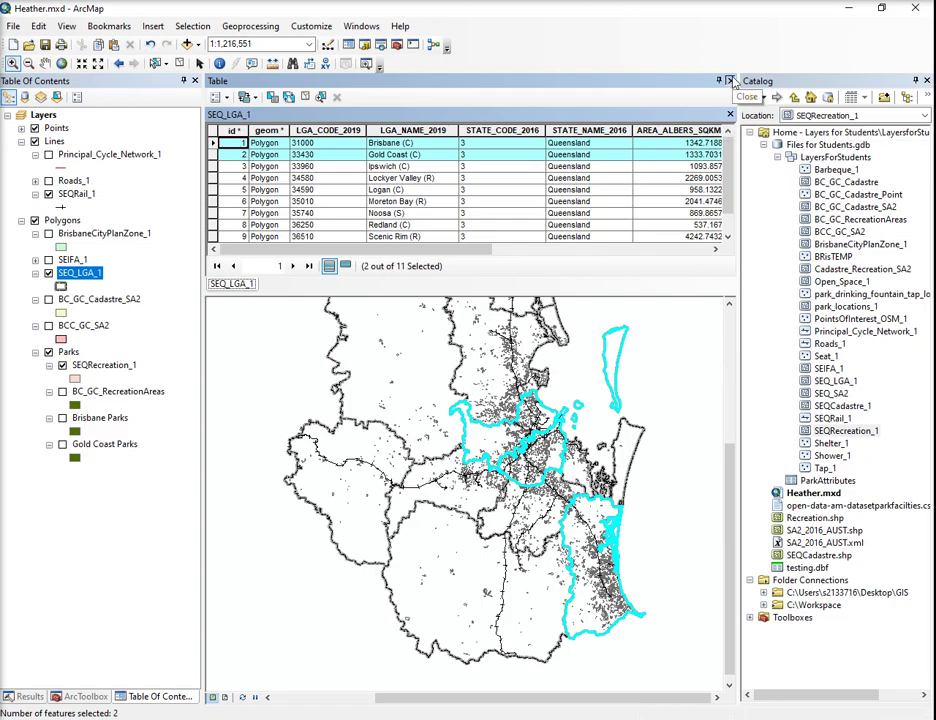
Select SEQRecreation_1 features within the selected SEQ_LGA_1 areas, yielding 6144 parks.
click(193, 26)
click(230, 59)
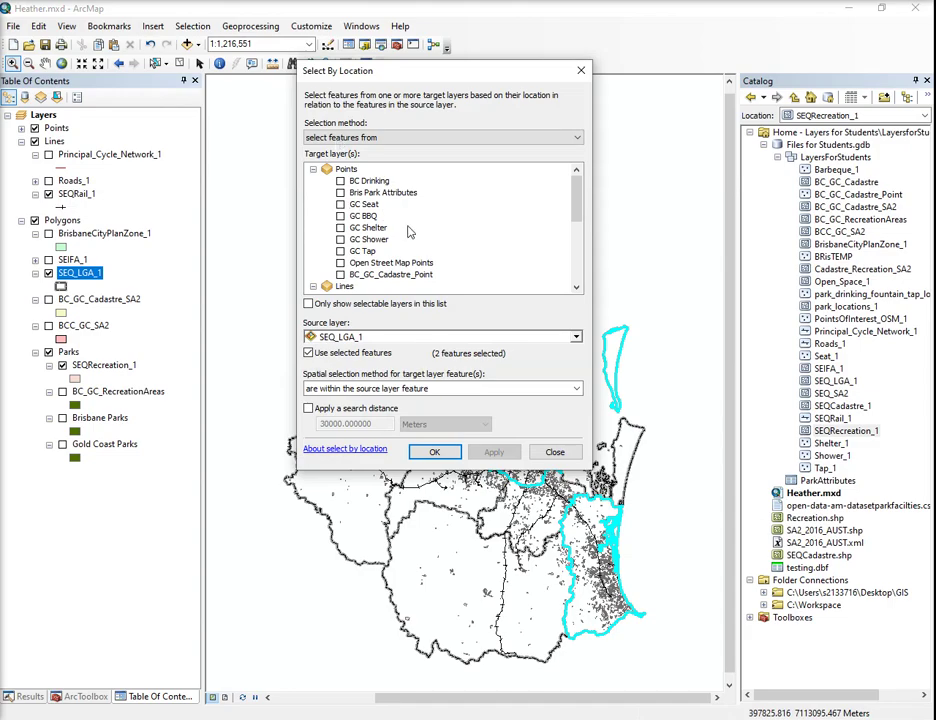
scroll(413, 245, down, 5)
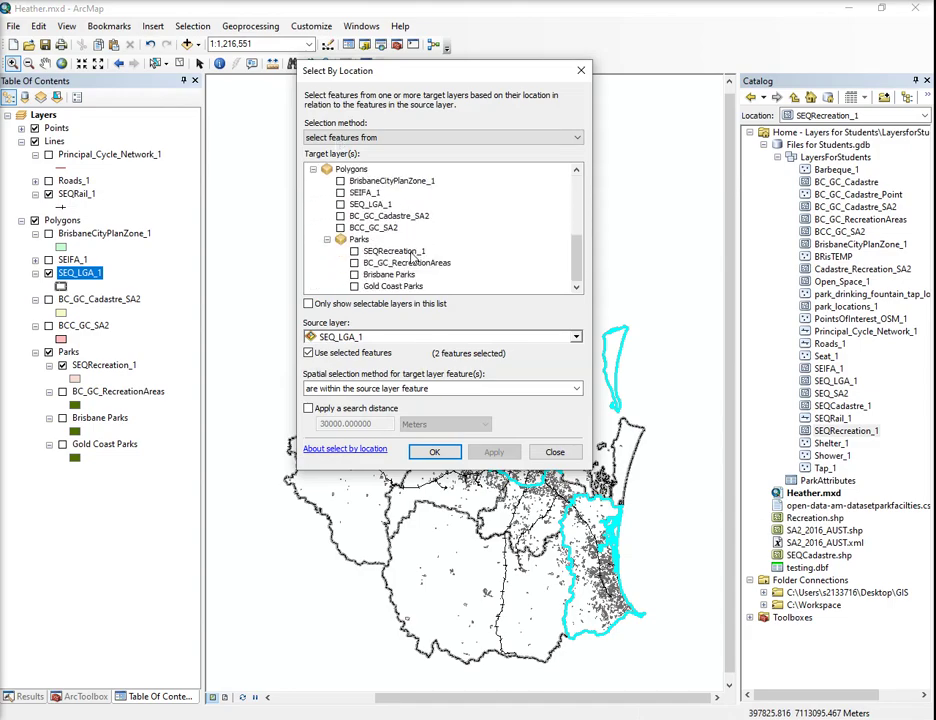
click(354, 252)
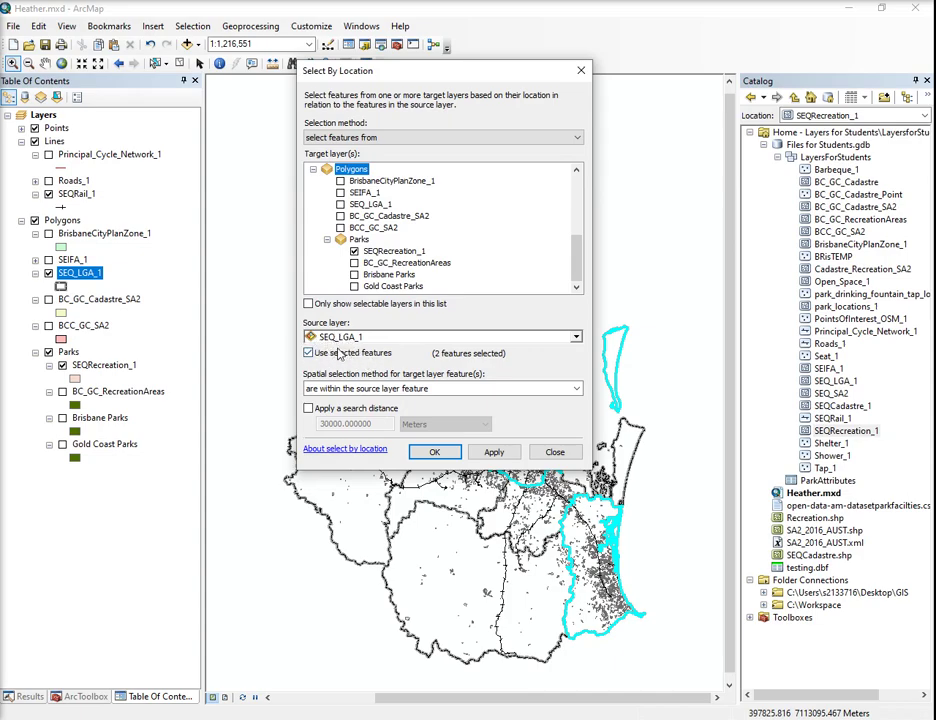
click(307, 354)
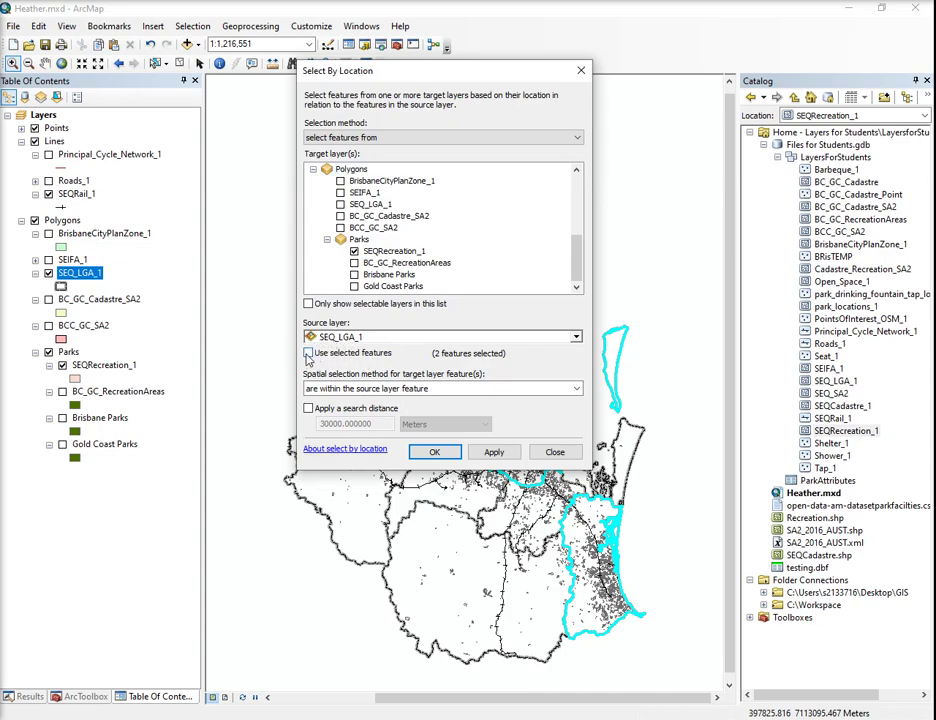
click(308, 354)
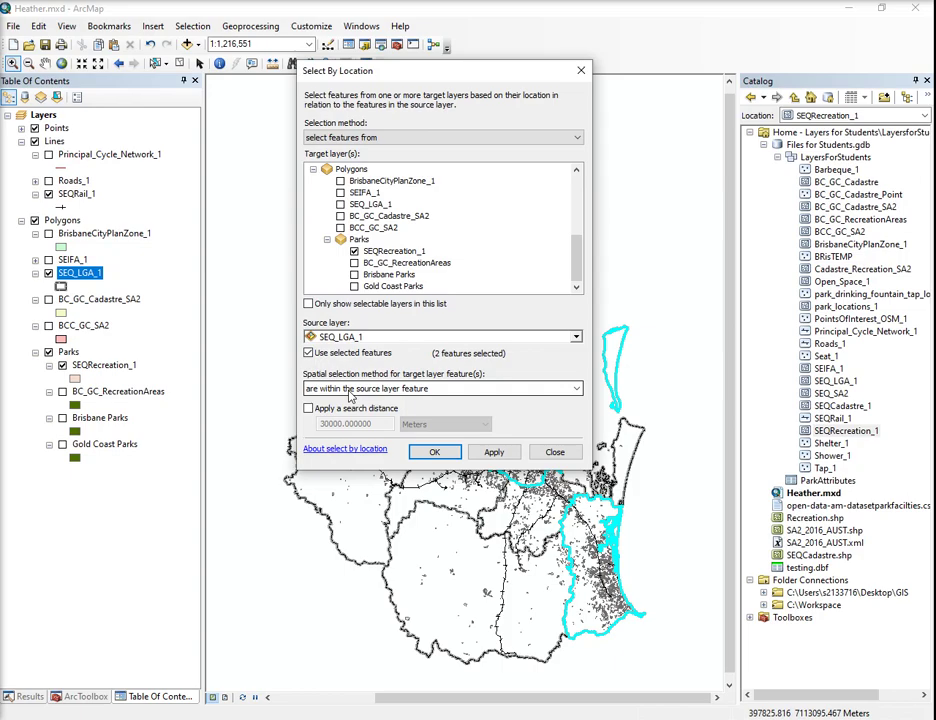
click(436, 451)
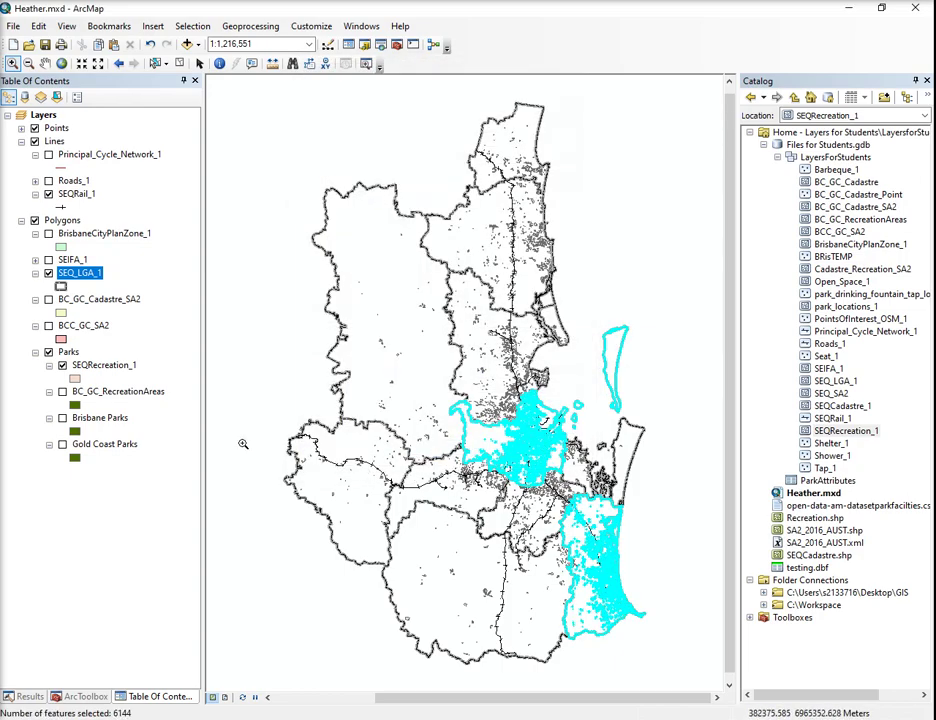
Start a data export of SEQRecreation_1 limited to its selected features.
right_click(96, 366)
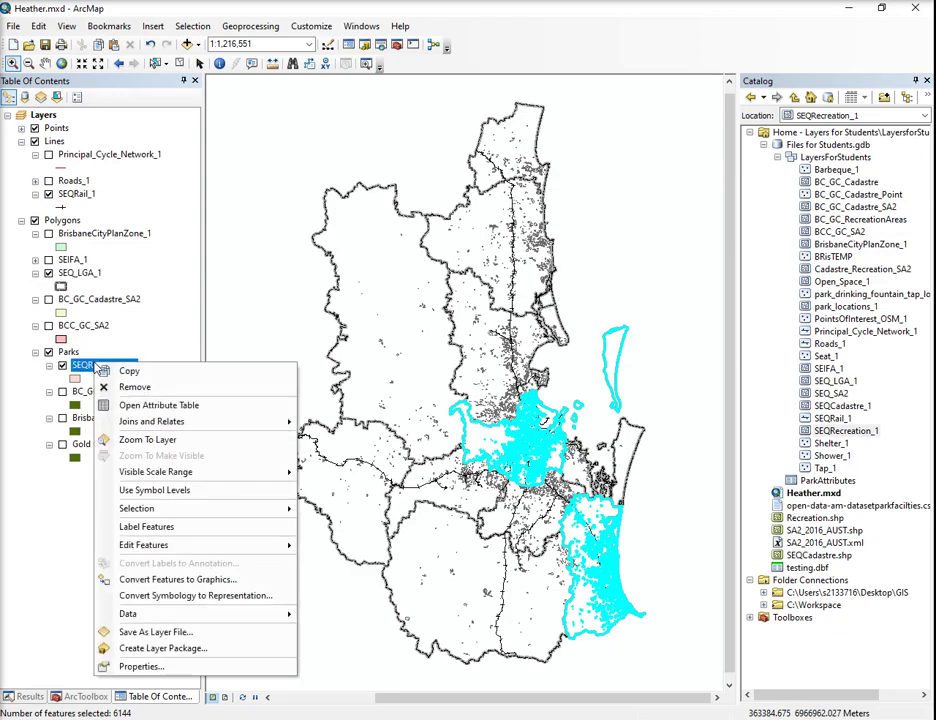
mouse_move(160, 613)
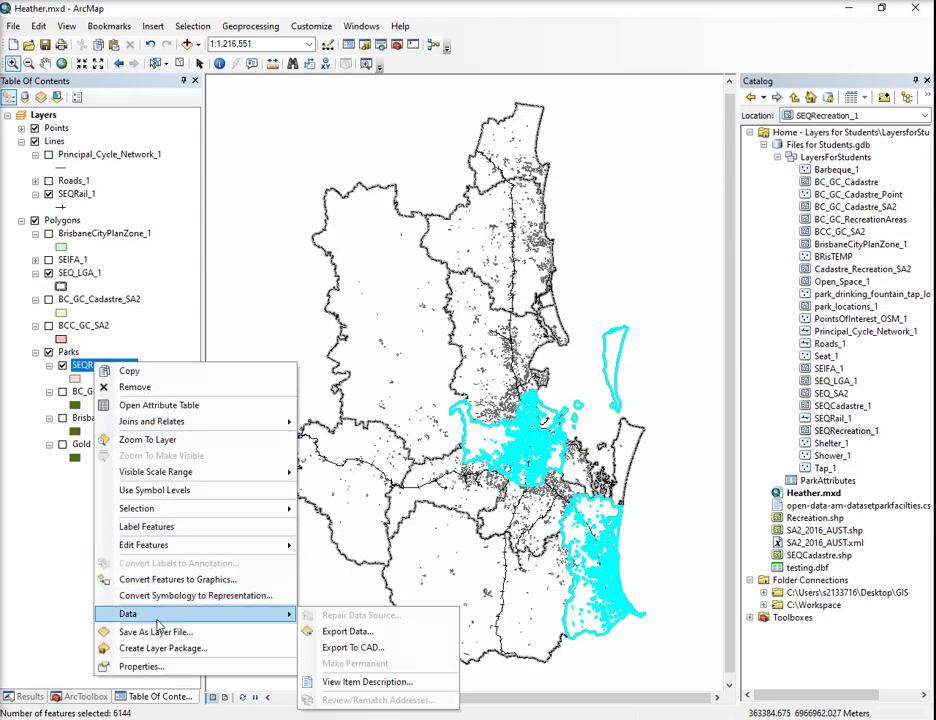
click(360, 628)
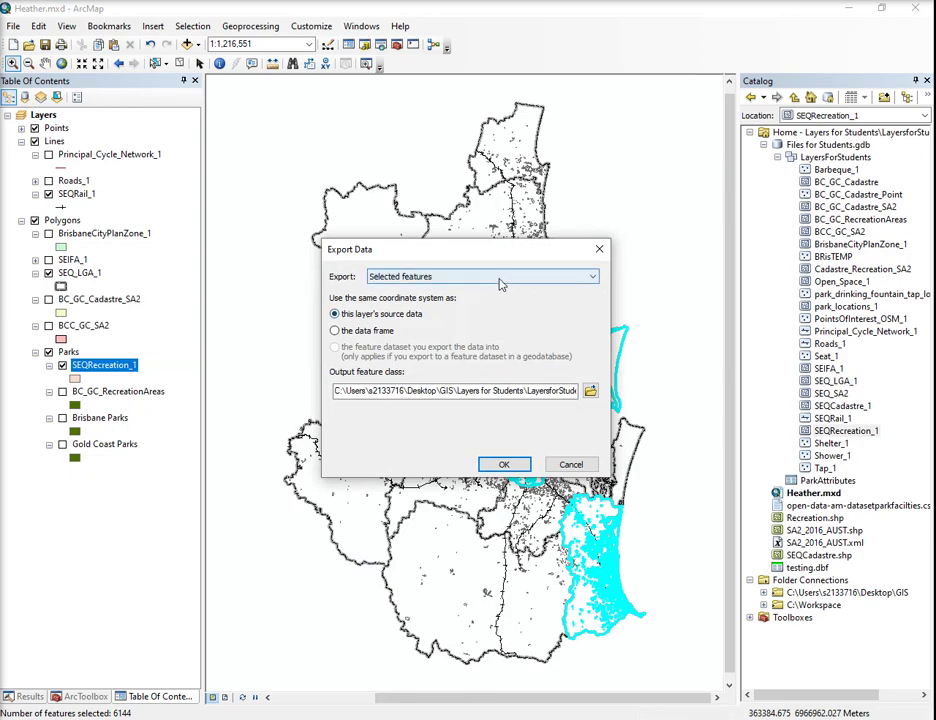
click(500, 278)
click(502, 280)
Export them as feature class BC_GC_RecreationAreas in Files for Students.gdb\LayersForStudents.
click(590, 394)
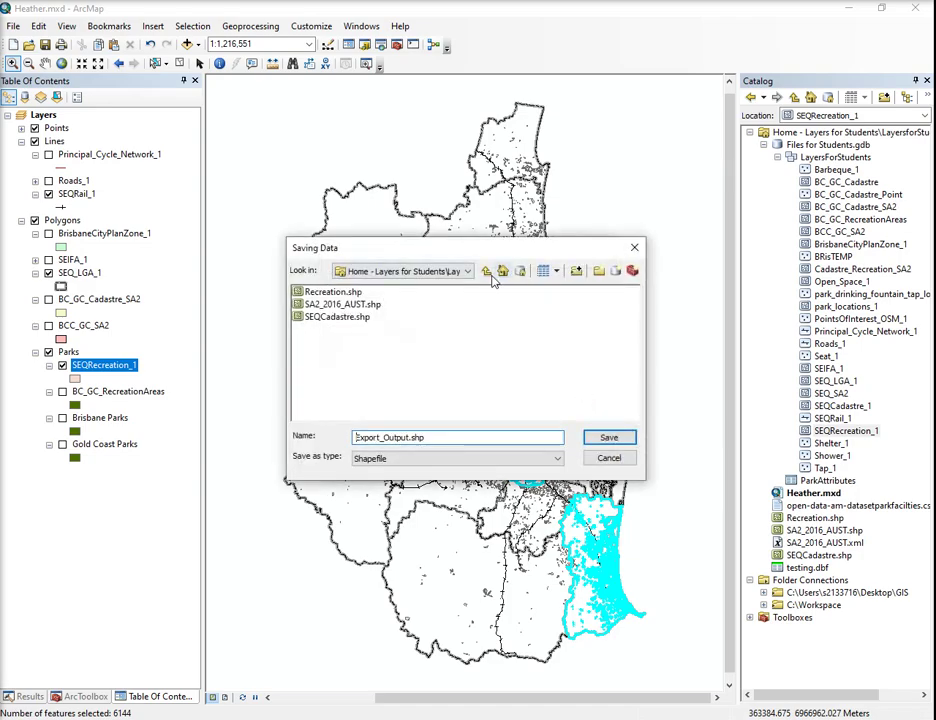
click(413, 458)
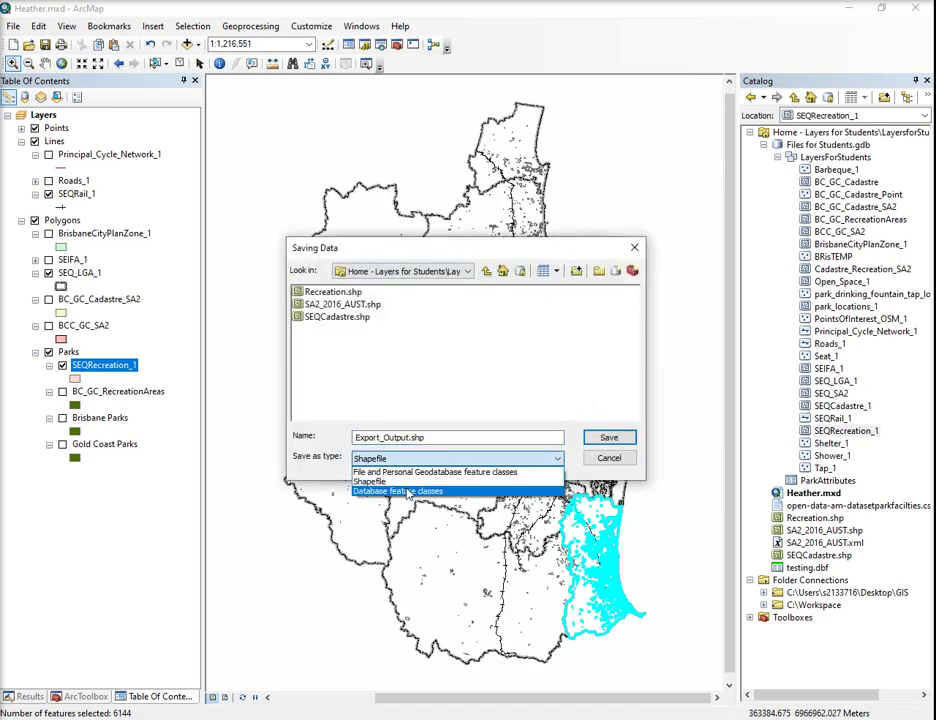
click(407, 472)
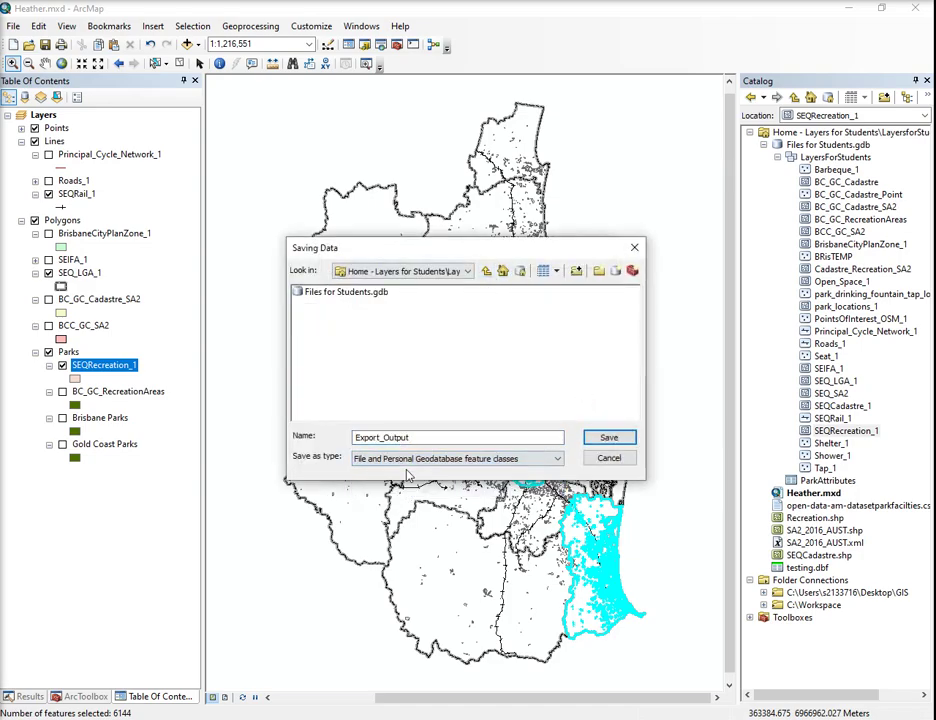
double_click(322, 293)
double_click(322, 293)
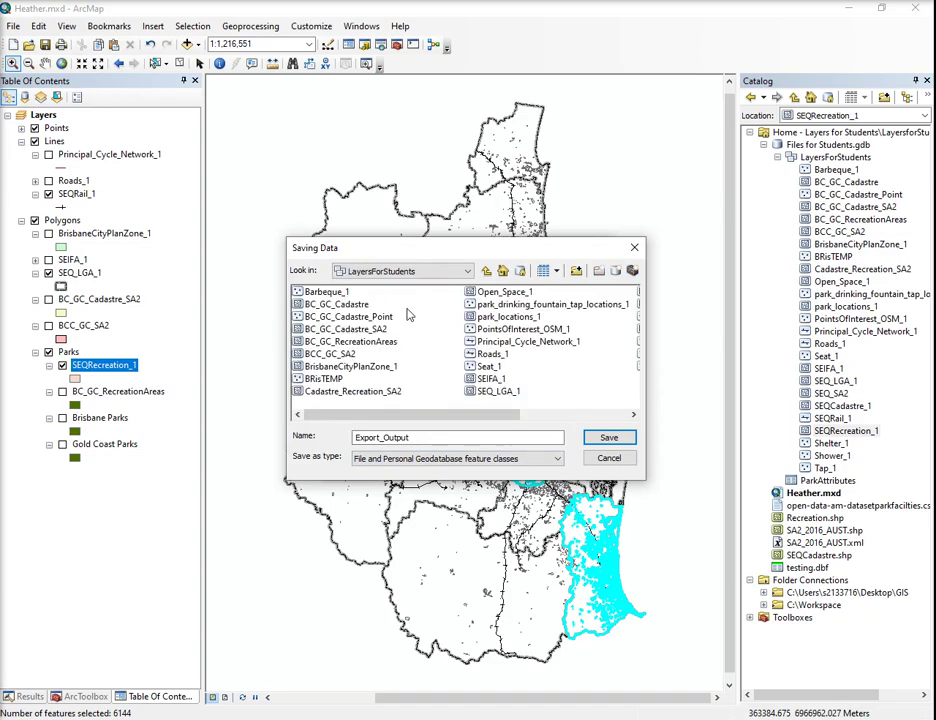
click(329, 344)
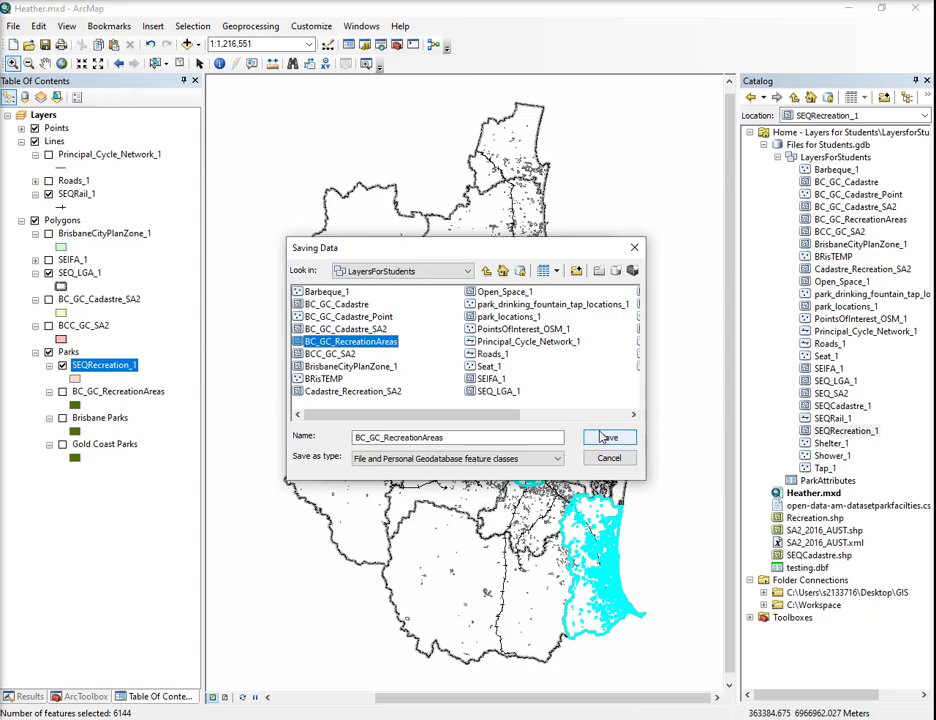
click(624, 464)
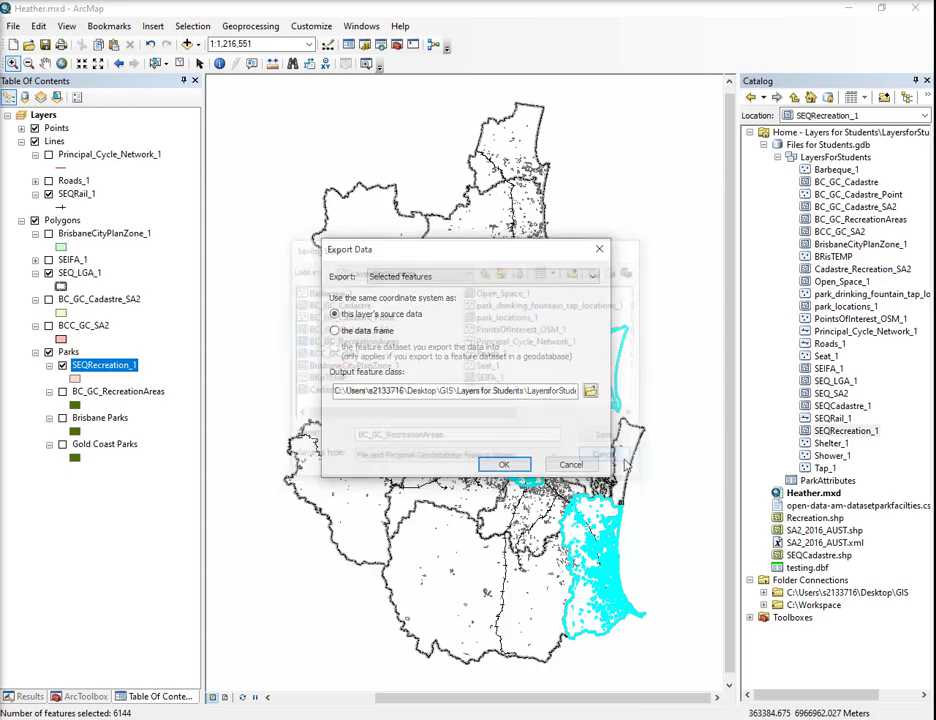
click(580, 463)
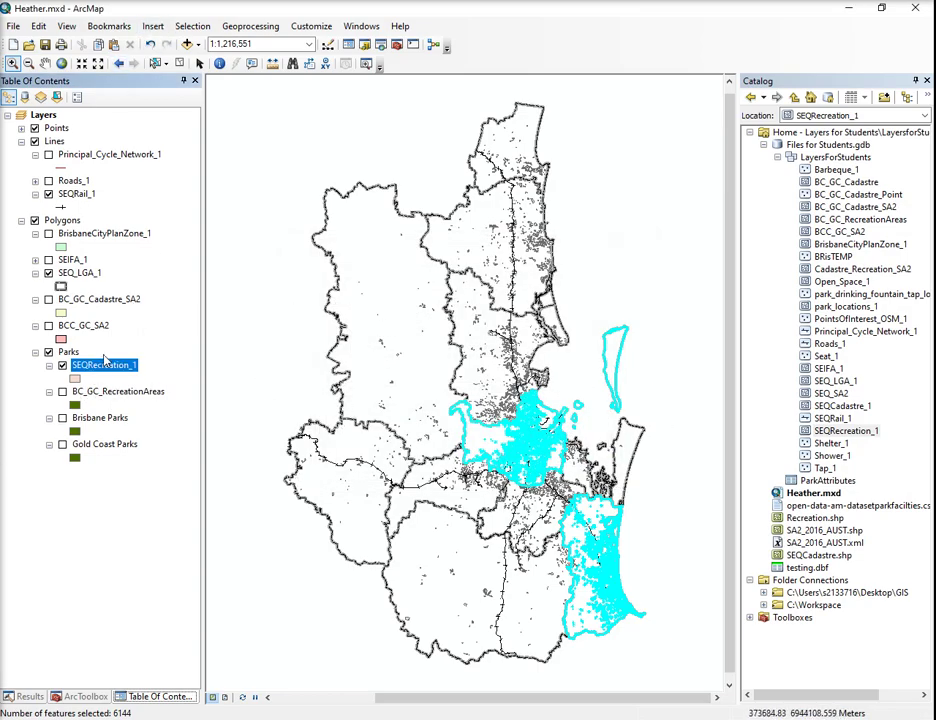
Remove SEQRecreation_1, show BC_GC_RecreationAreas, and clear all selected features.
right_click(105, 369)
click(128, 388)
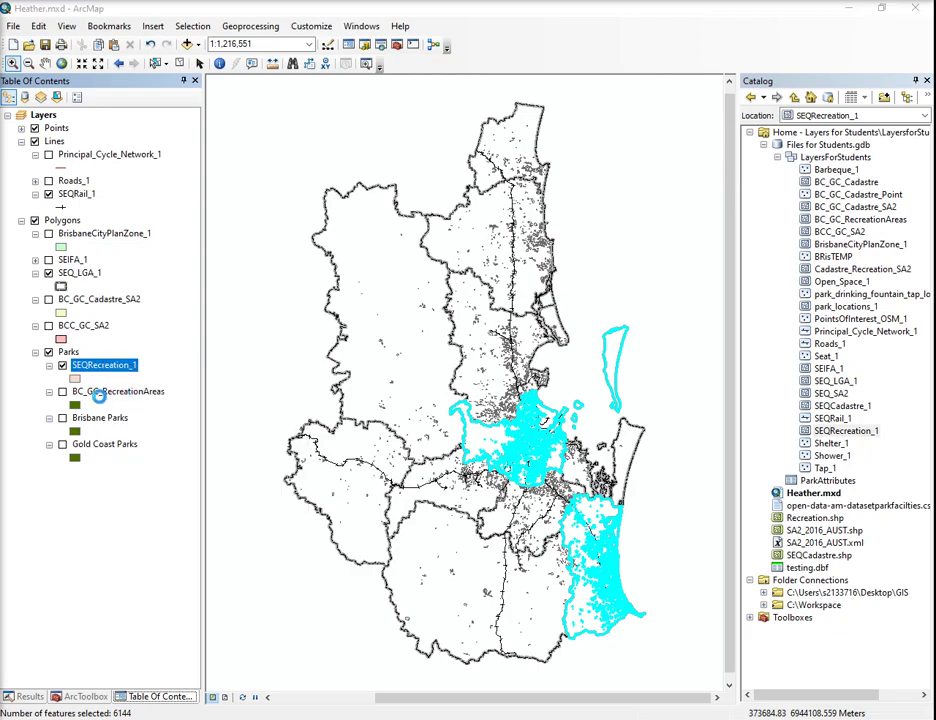
click(62, 365)
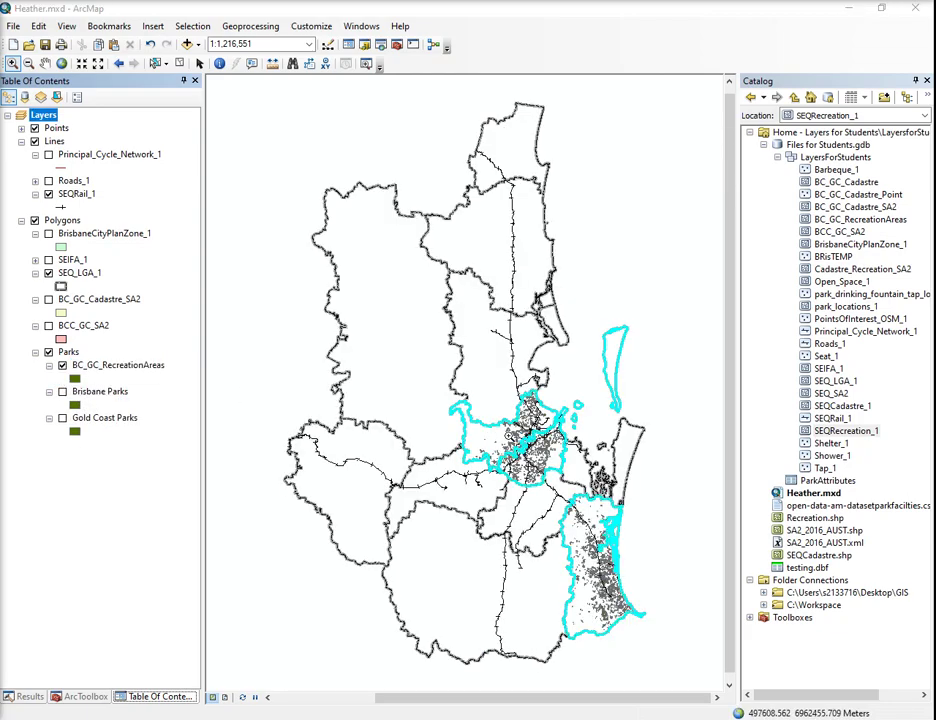
click(179, 63)
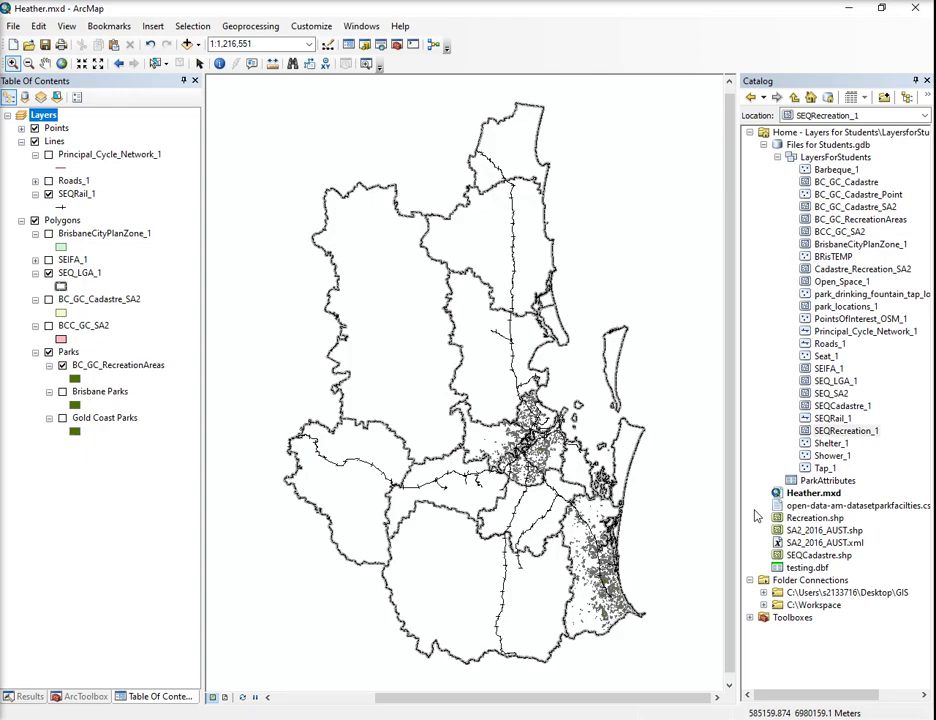
Intersect BCC_GC_SA2 with BC_GC_RecreationAreas, saving the output as Recreation_SA2.
click(258, 28)
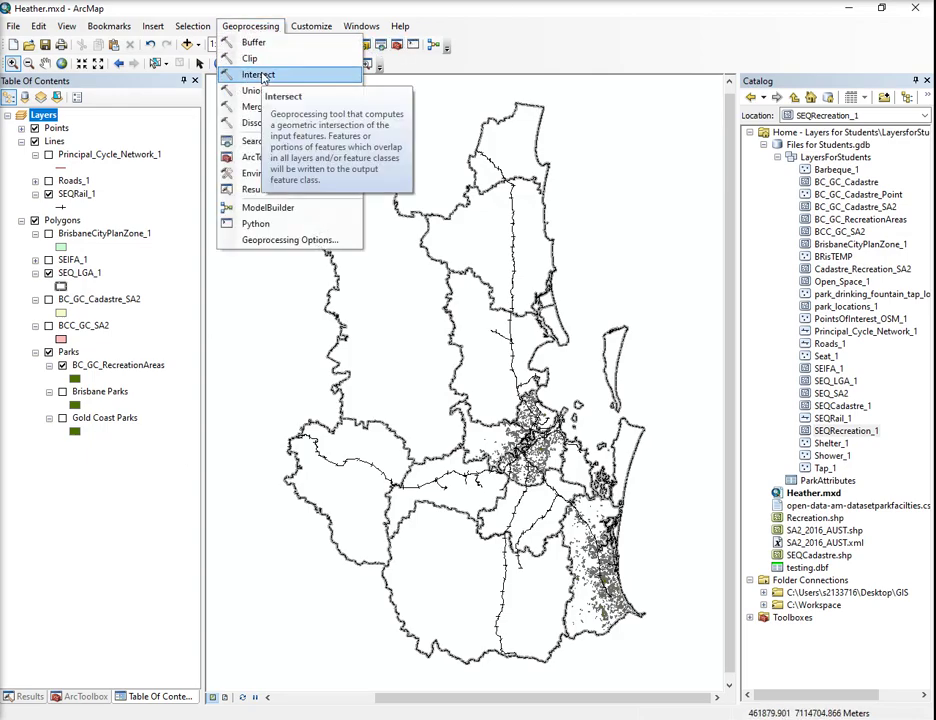
click(271, 75)
click(633, 134)
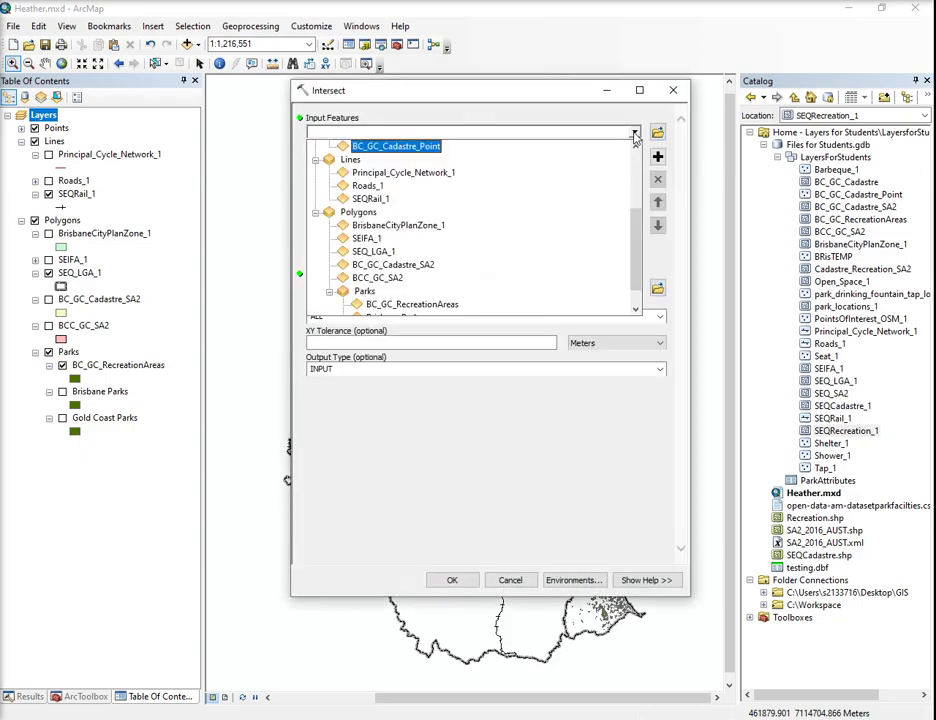
click(380, 277)
click(633, 134)
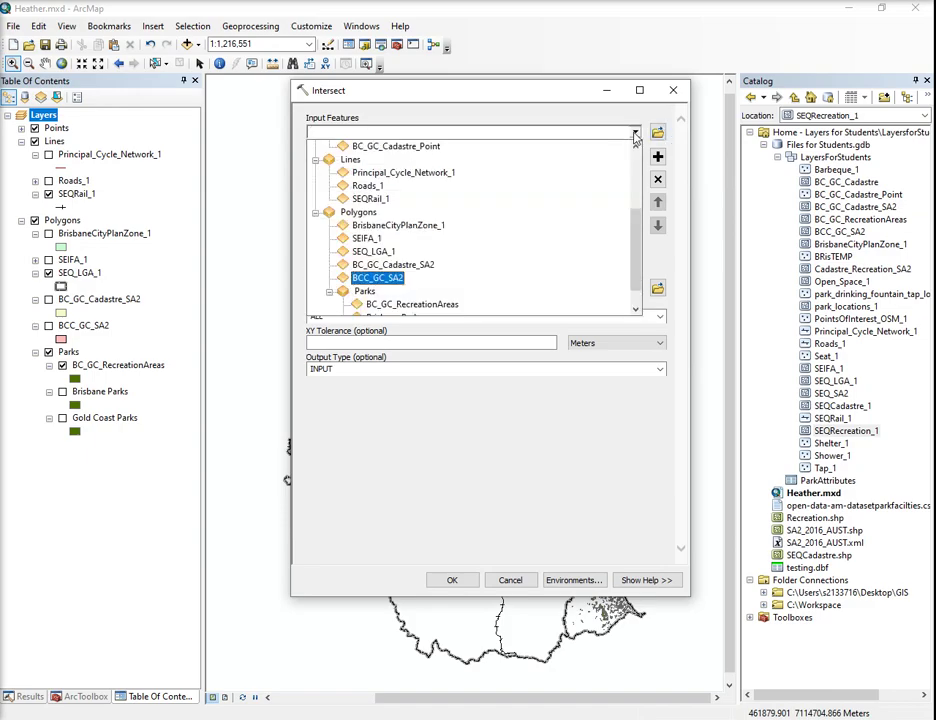
scroll(375, 235, down, 1)
click(412, 278)
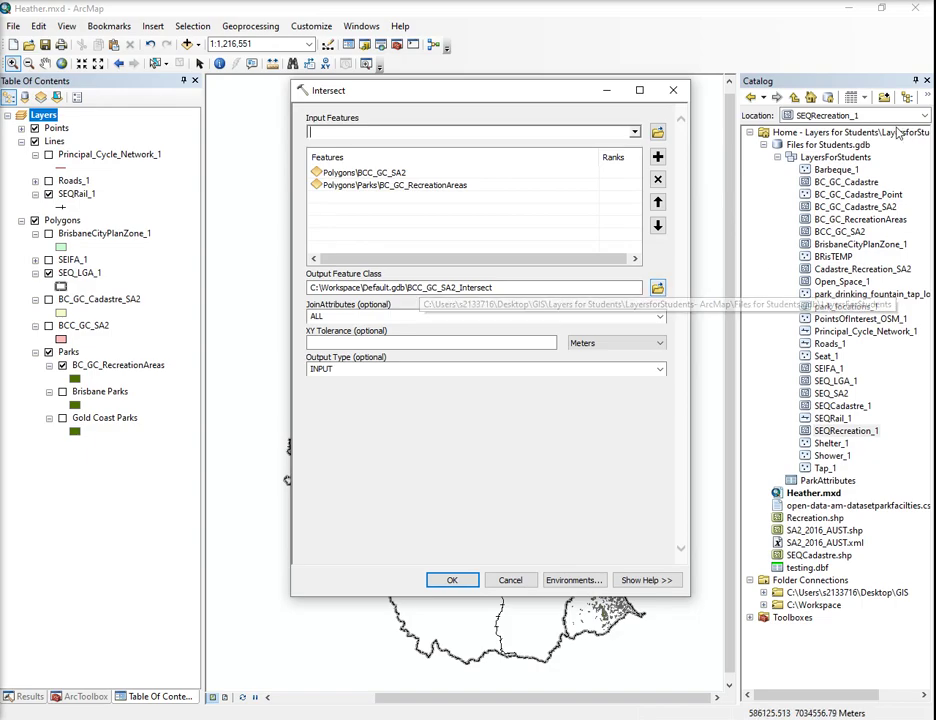
click(657, 288)
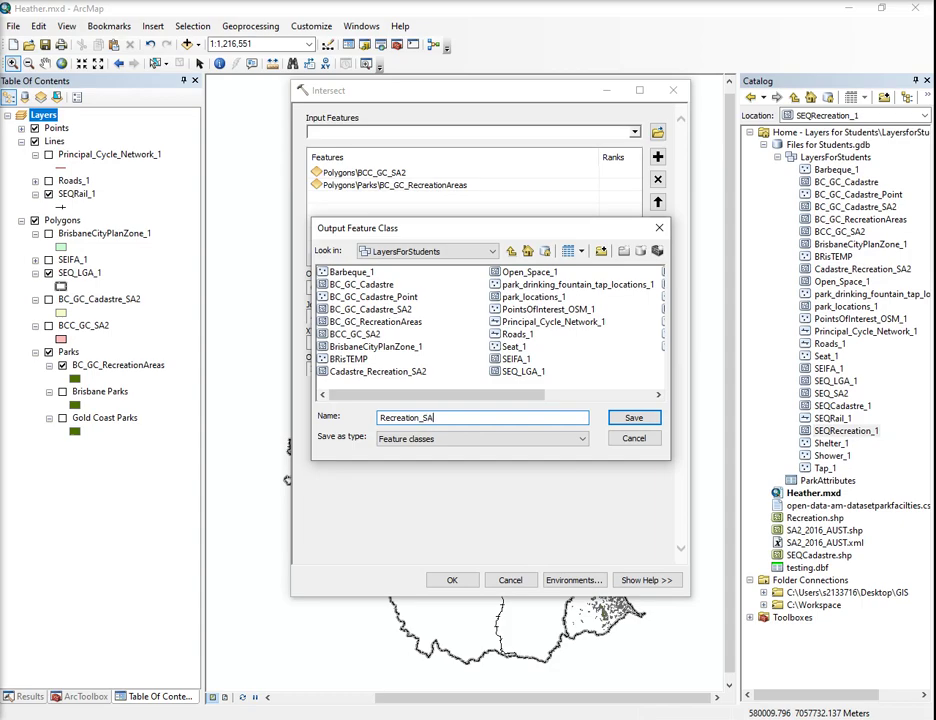
click(636, 420)
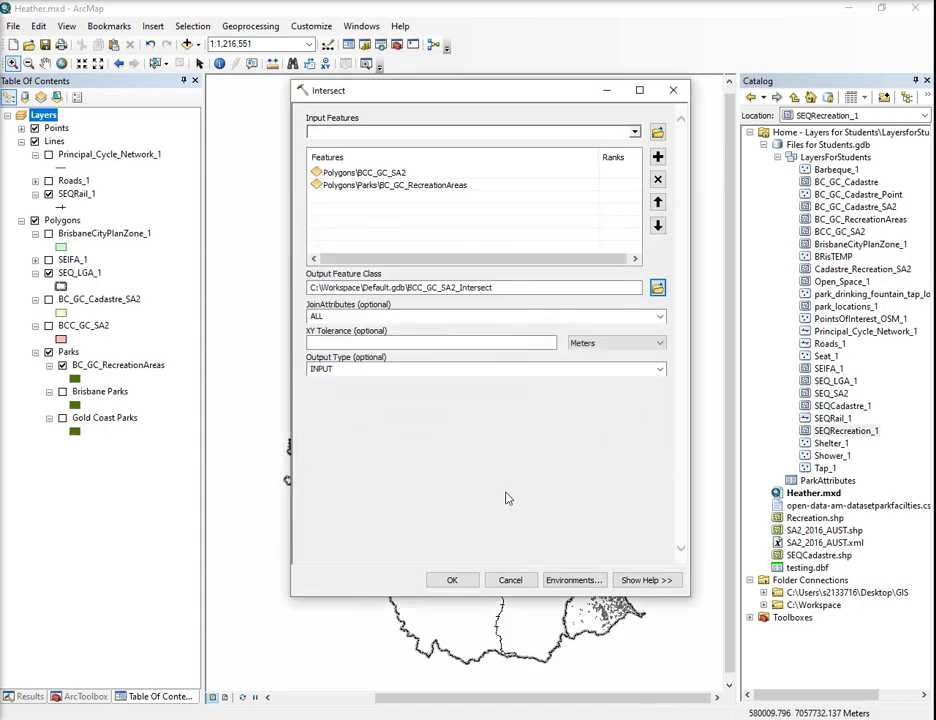
click(452, 581)
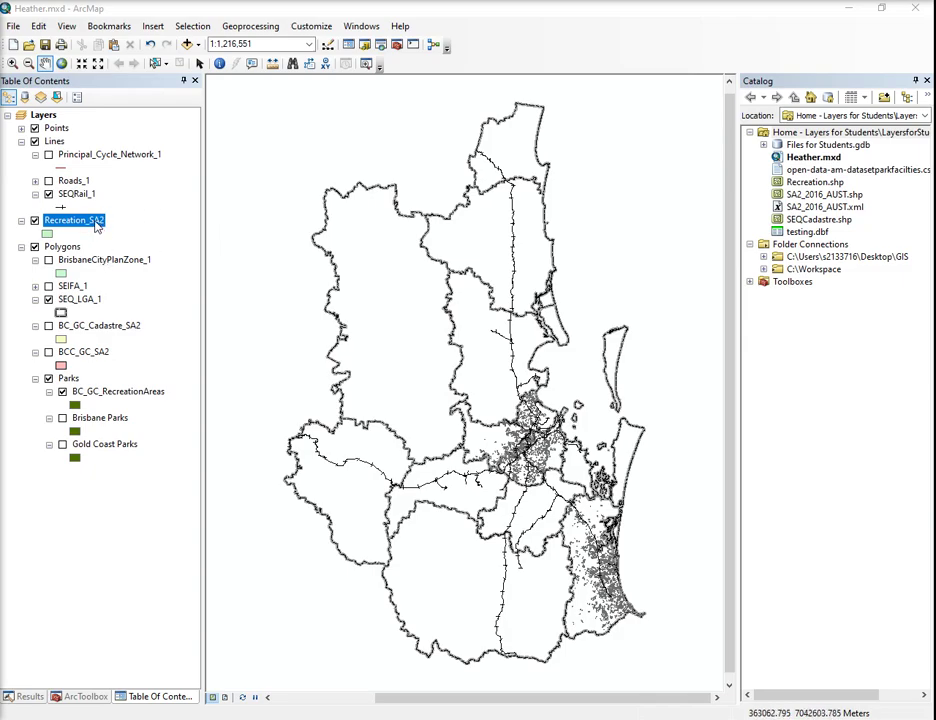
Move Recreation_SA2 into the Parks group and review its 7585-record attribute table.
drag(95, 226, 142, 388)
right_click(94, 367)
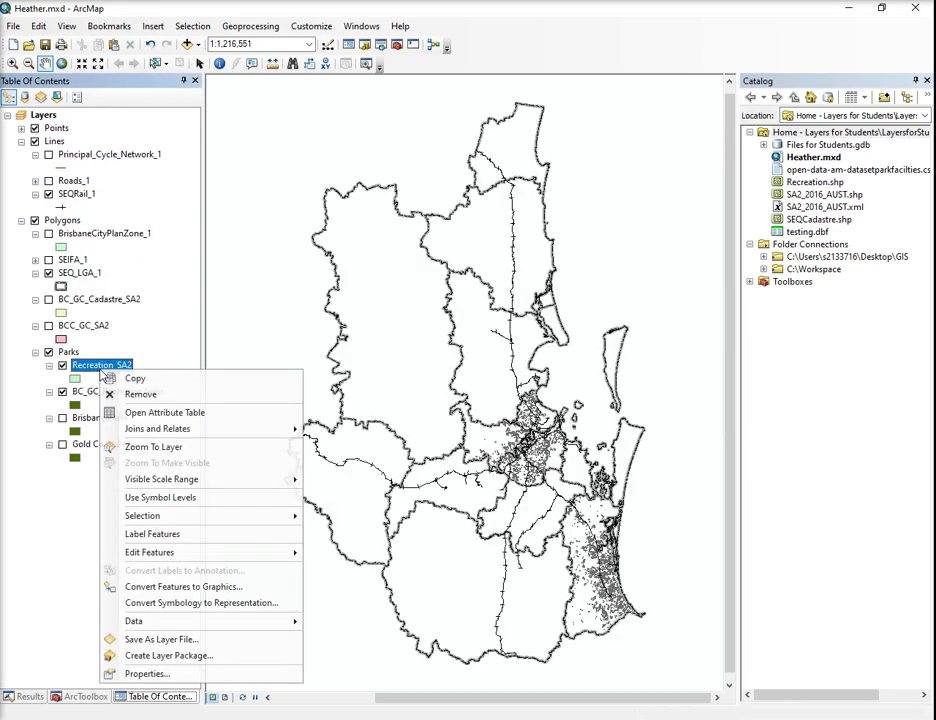
click(190, 413)
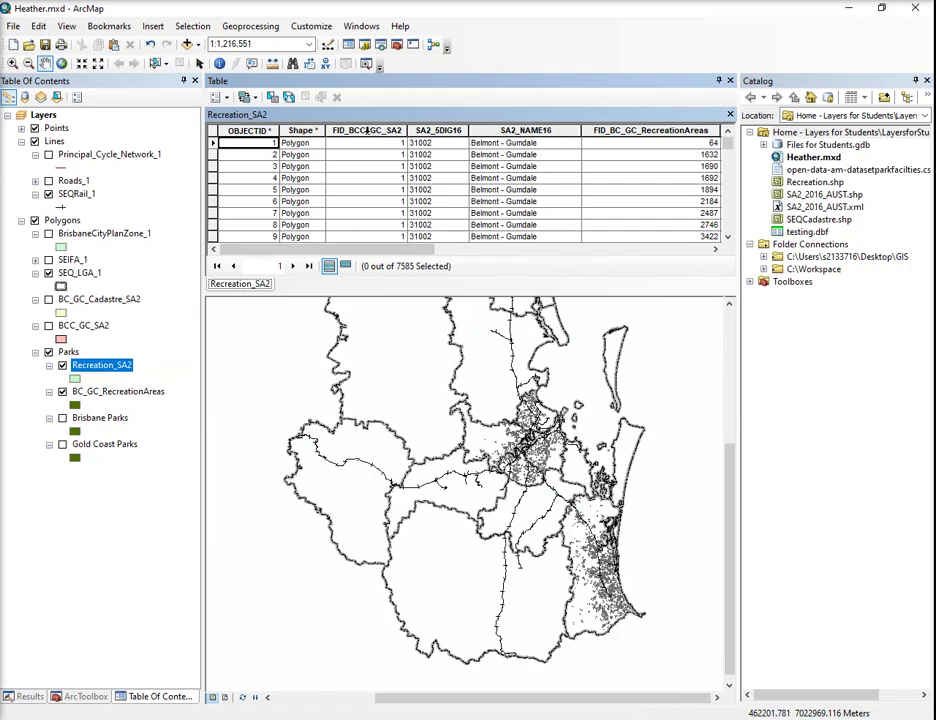
drag(449, 250, 506, 255)
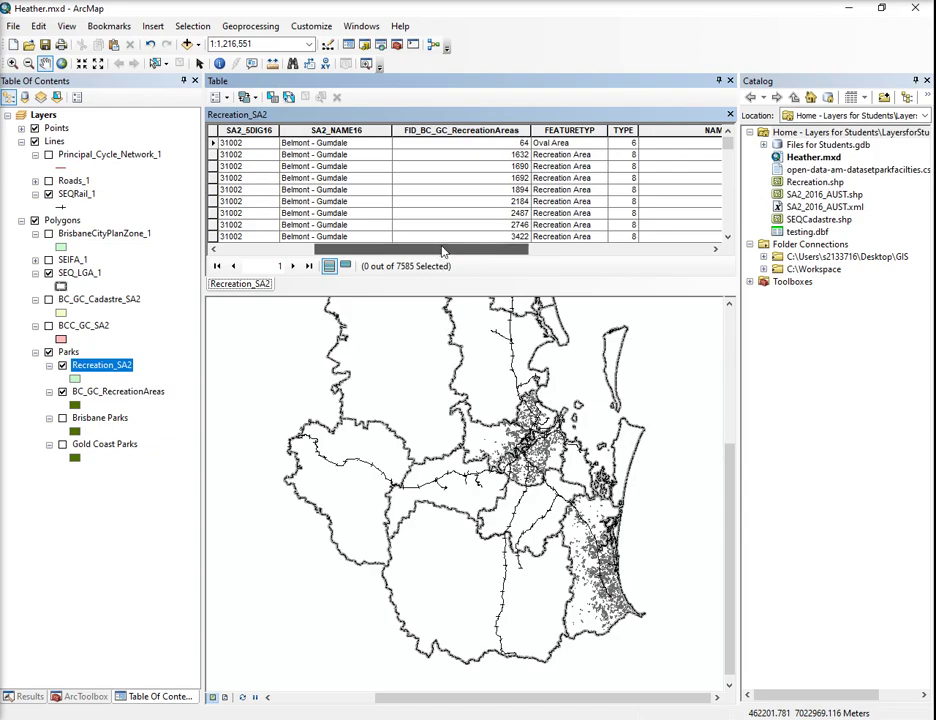
drag(441, 249, 589, 251)
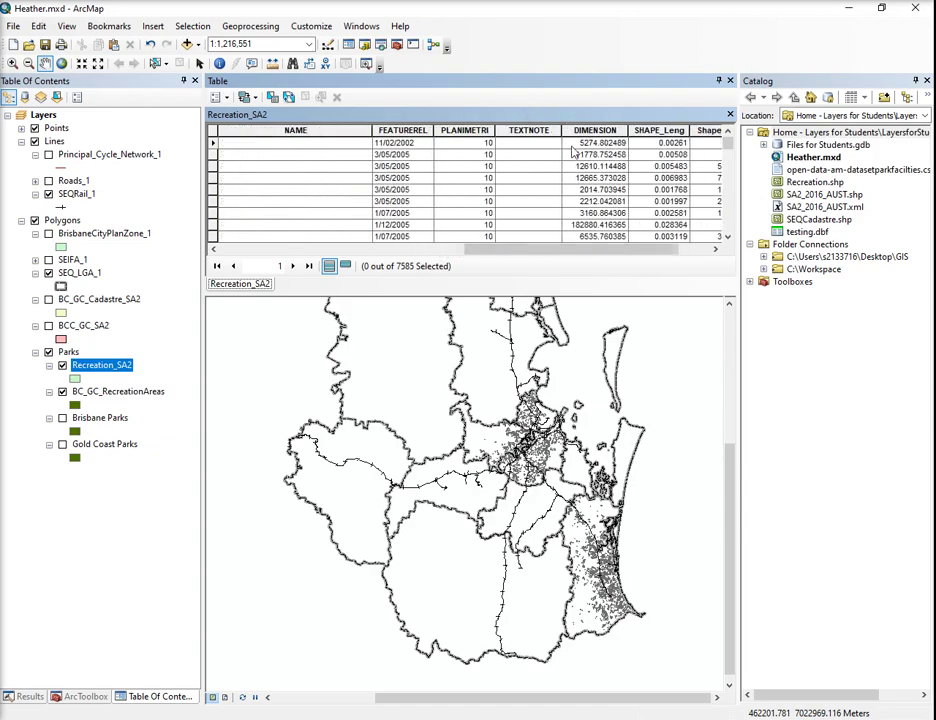
scroll(518, 188, down, 1)
scroll(518, 188, down, 2)
scroll(515, 200, up, 3)
click(730, 81)
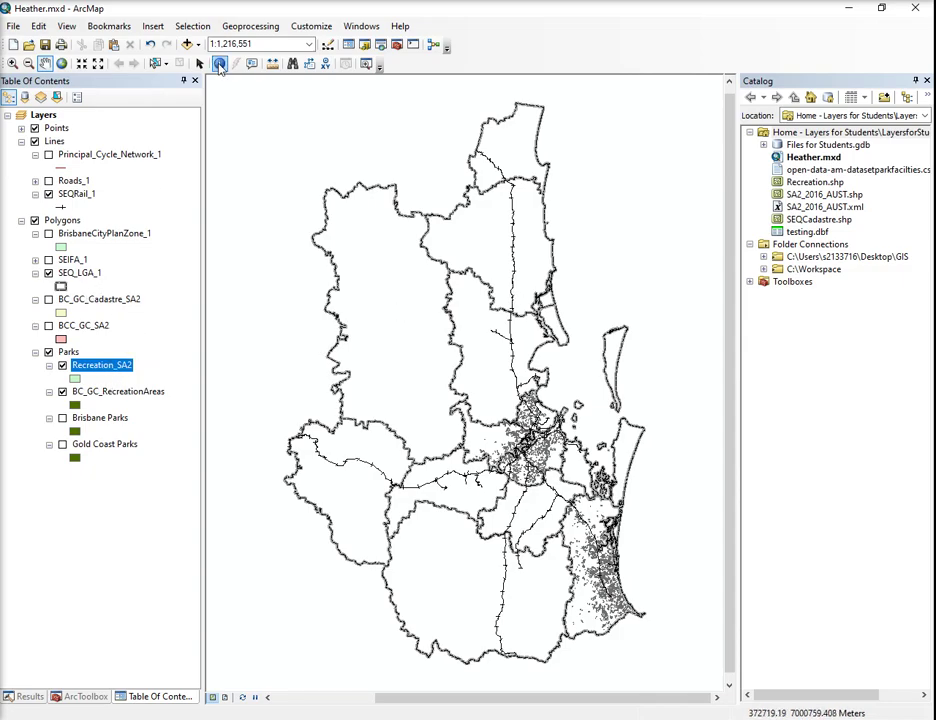
Dismiss the Buffer tool without running it.
click(194, 26)
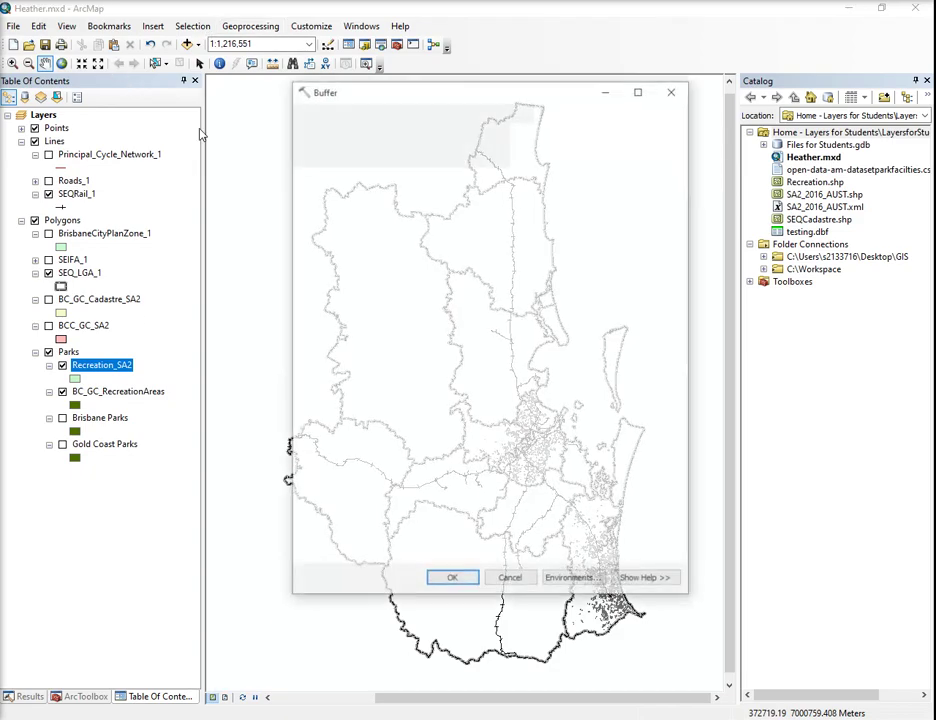
click(520, 582)
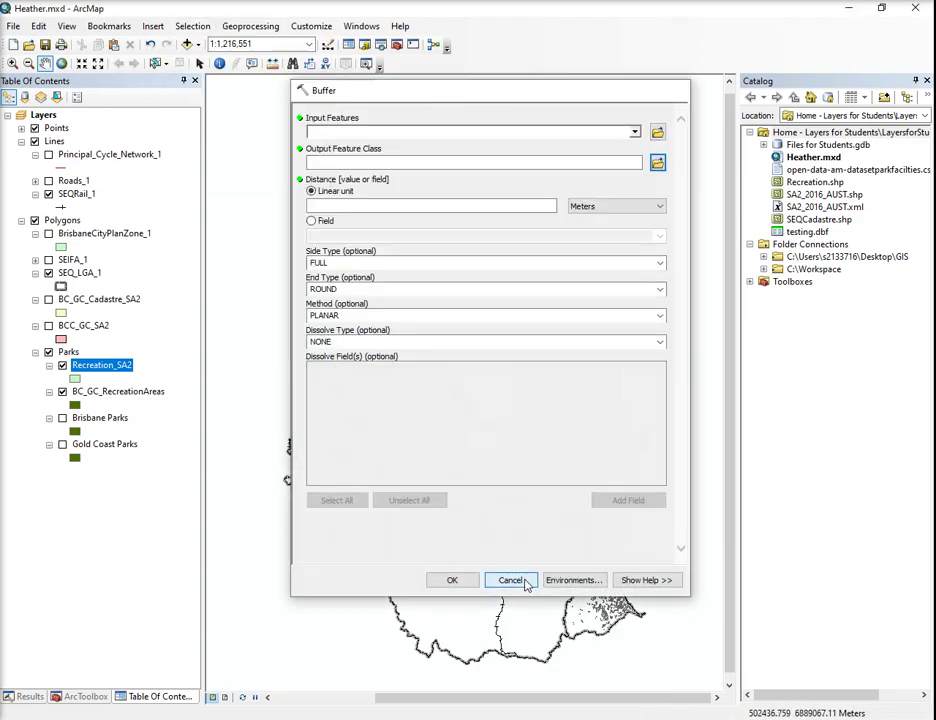
click(520, 582)
Start Select By Attributes on the Recreation_SA2 layer.
click(183, 33)
click(210, 43)
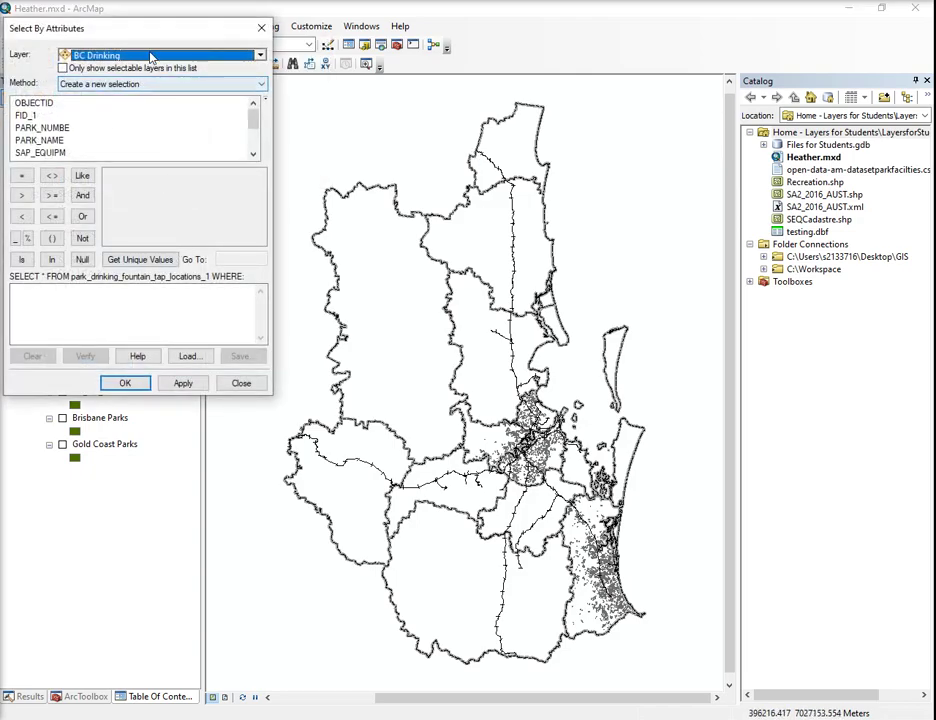
click(152, 56)
scroll(190, 178, down, 3)
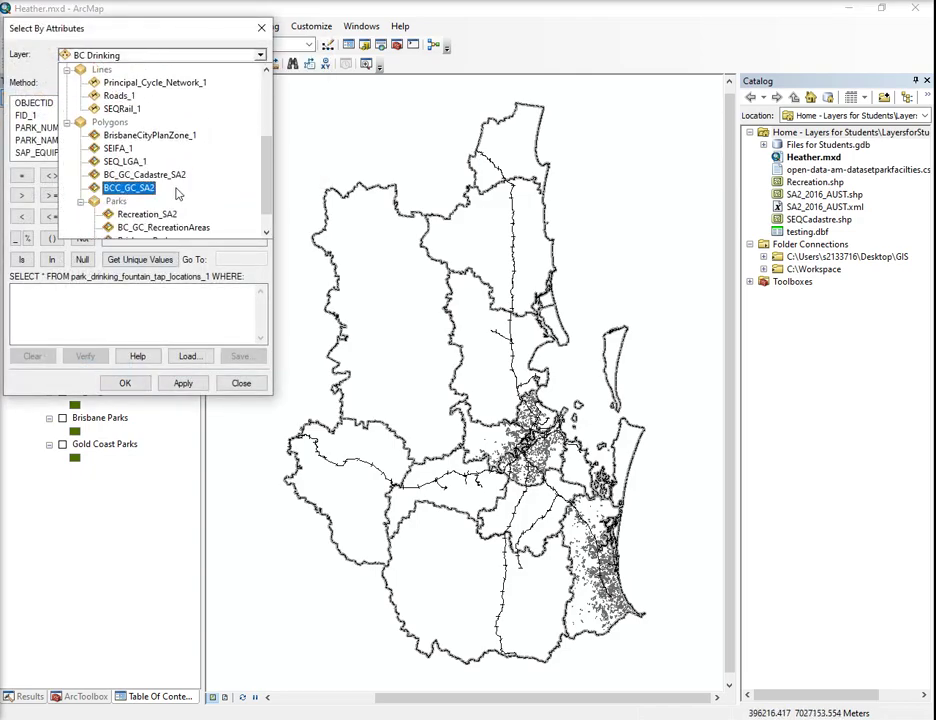
click(155, 216)
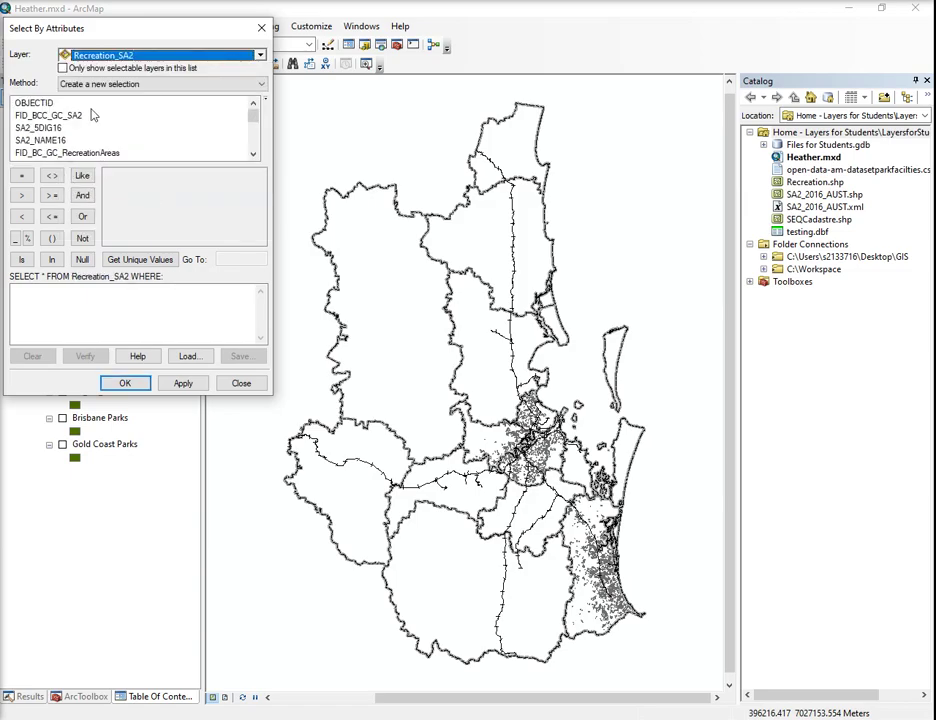
Apply the query SA2_NAME16 = 'Ashmore', selecting 82 recreation areas.
scroll(89, 137, down, 1)
scroll(89, 137, up, 1)
double_click(55, 142)
click(21, 175)
click(135, 259)
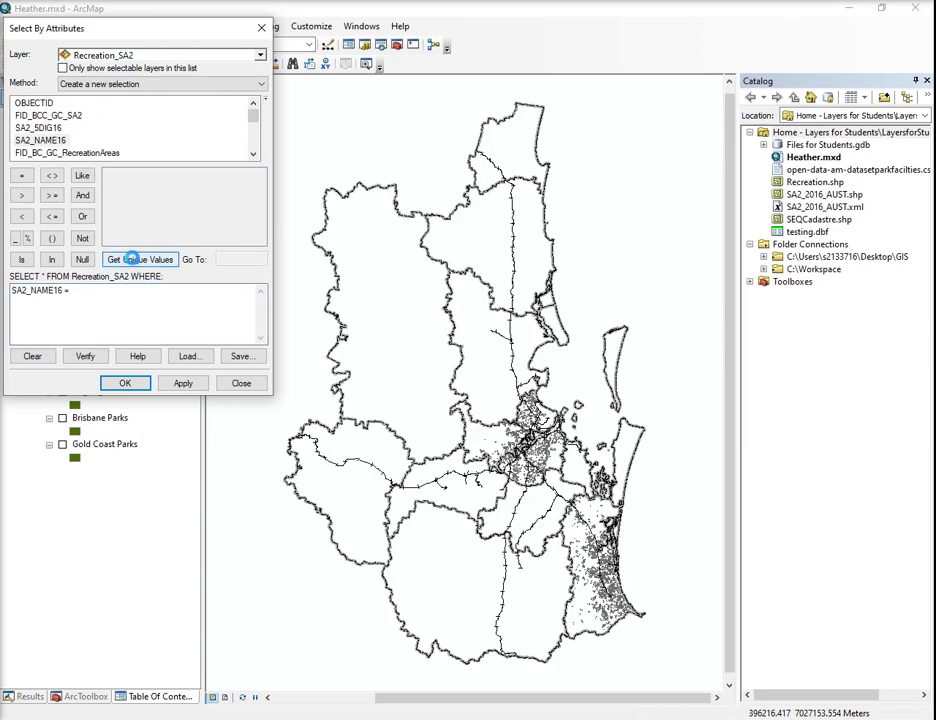
scroll(141, 201, down, 2)
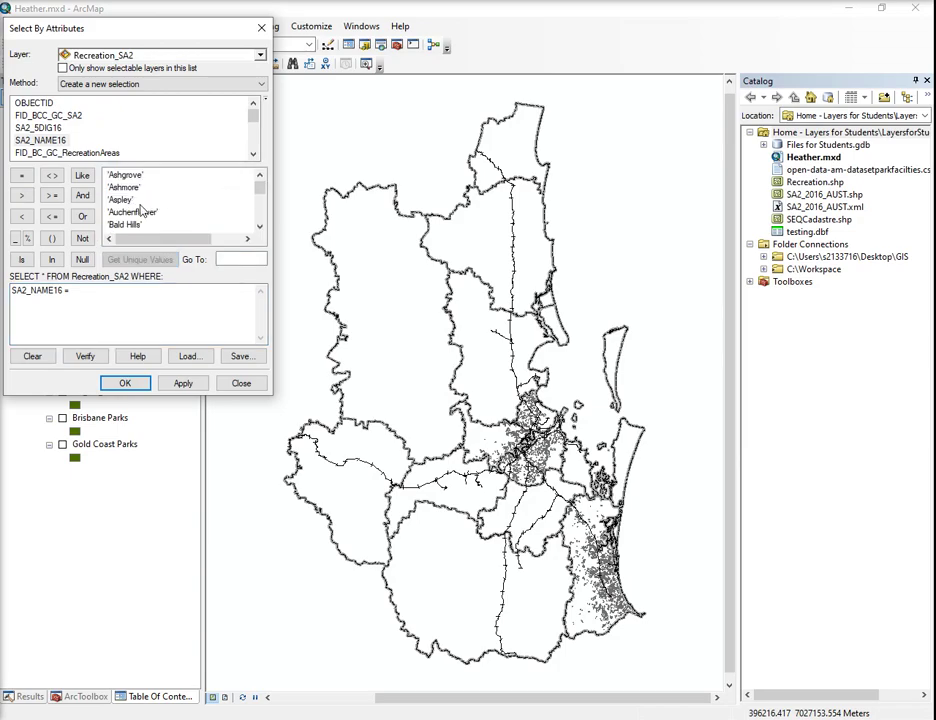
double_click(127, 188)
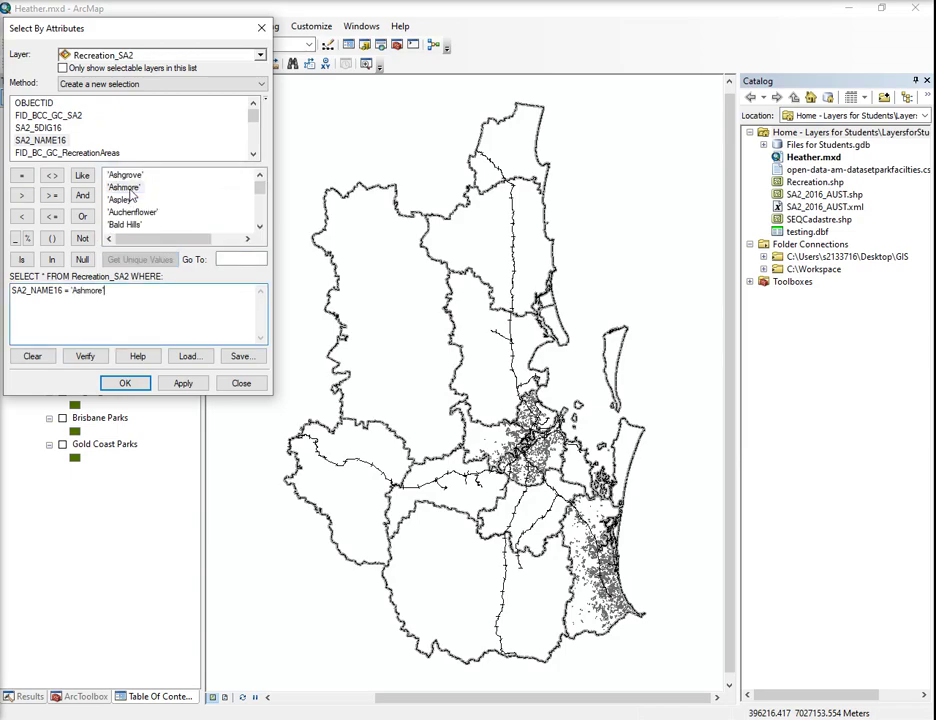
click(125, 383)
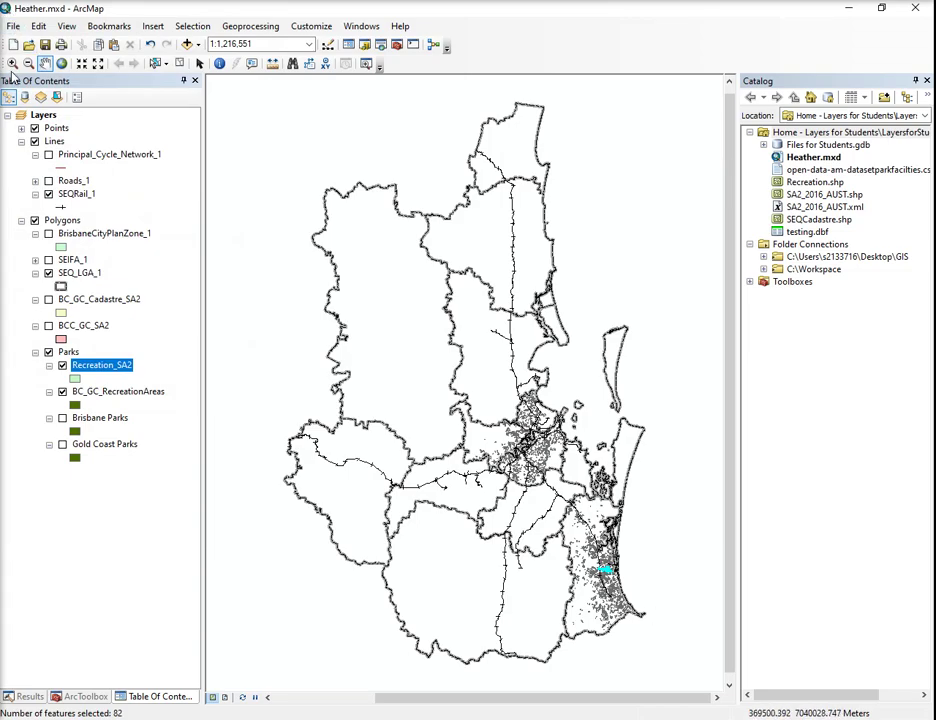
Zoom in on the selected Ashmore parks.
click(12, 63)
drag(597, 564, 629, 582)
drag(236, 275, 396, 363)
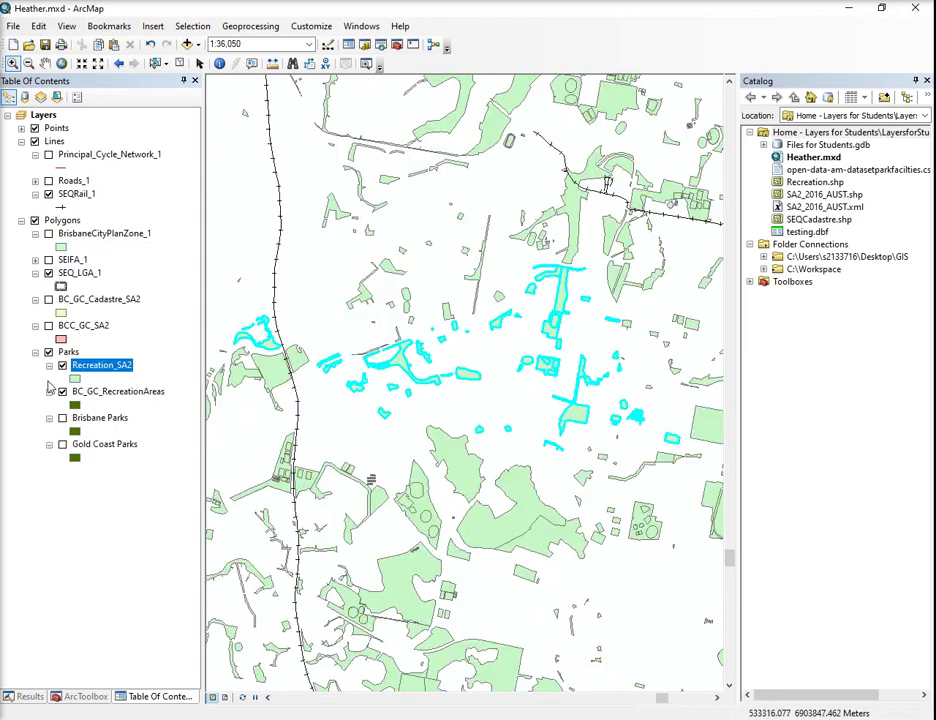
Show BCC_GC_SA2 with no fill and a dark blue outline.
click(48, 325)
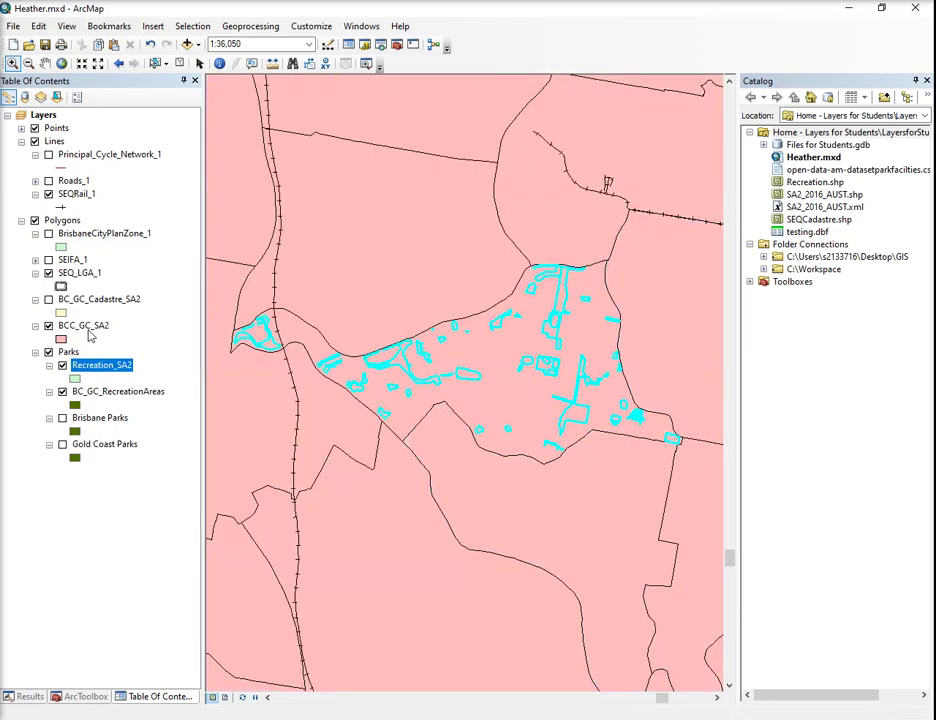
click(61, 341)
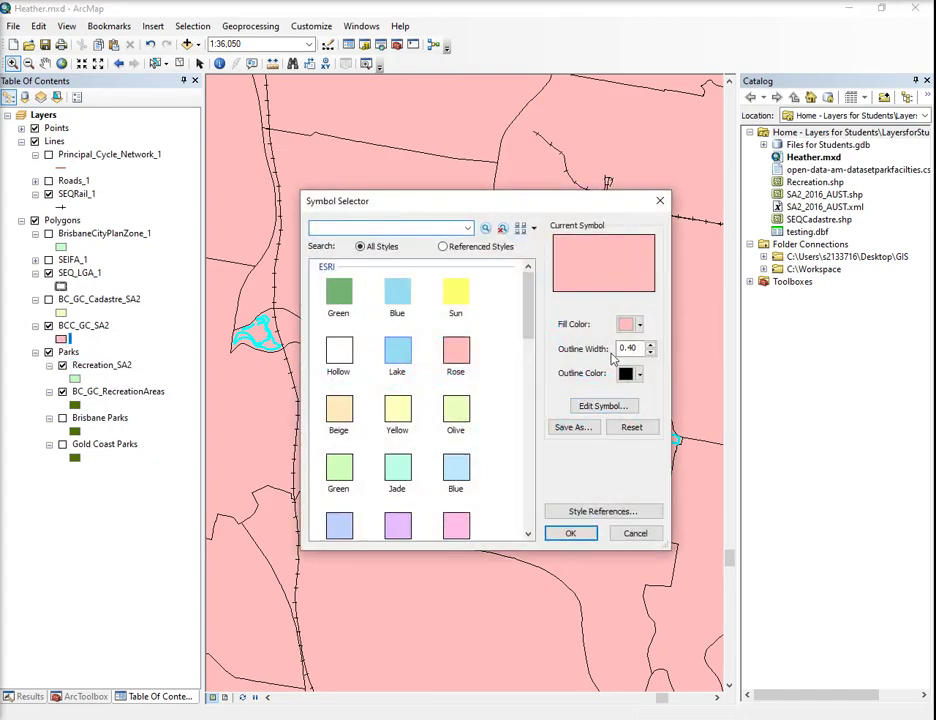
click(638, 324)
click(694, 345)
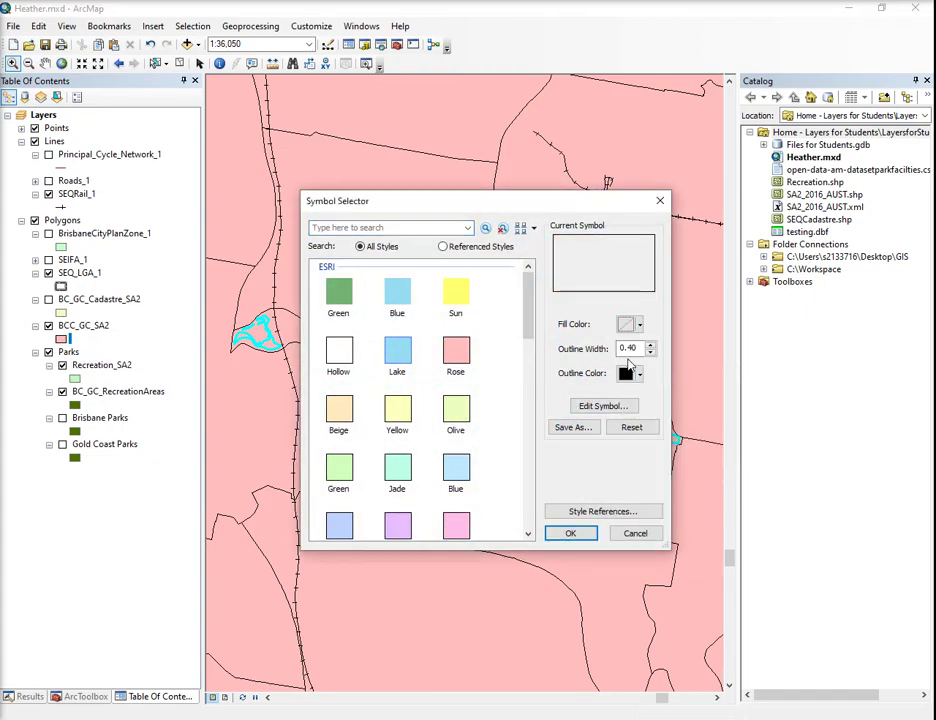
click(639, 373)
click(744, 485)
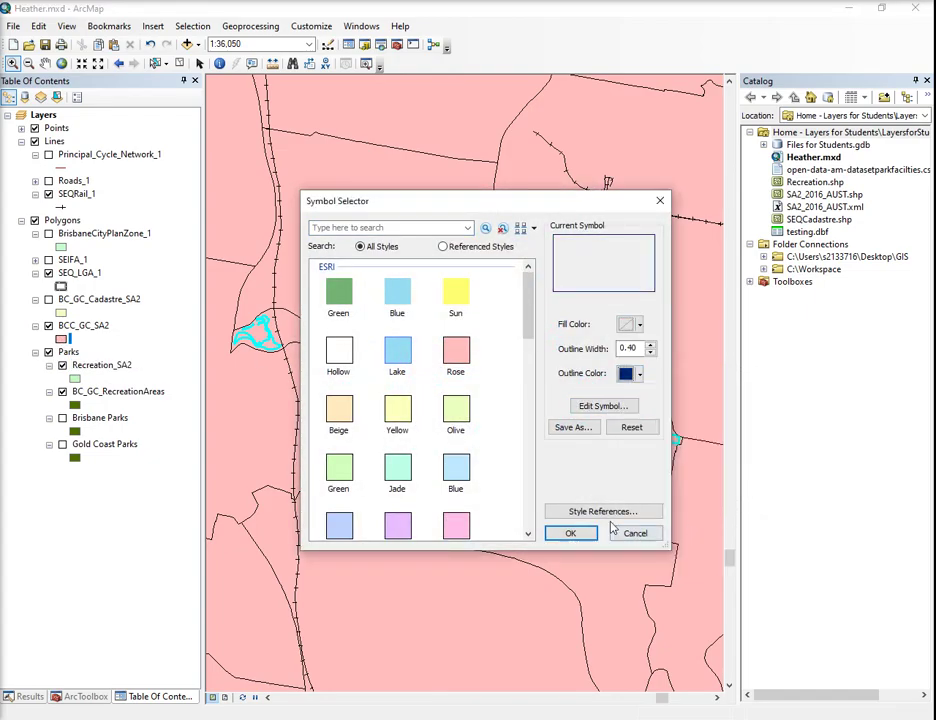
click(576, 534)
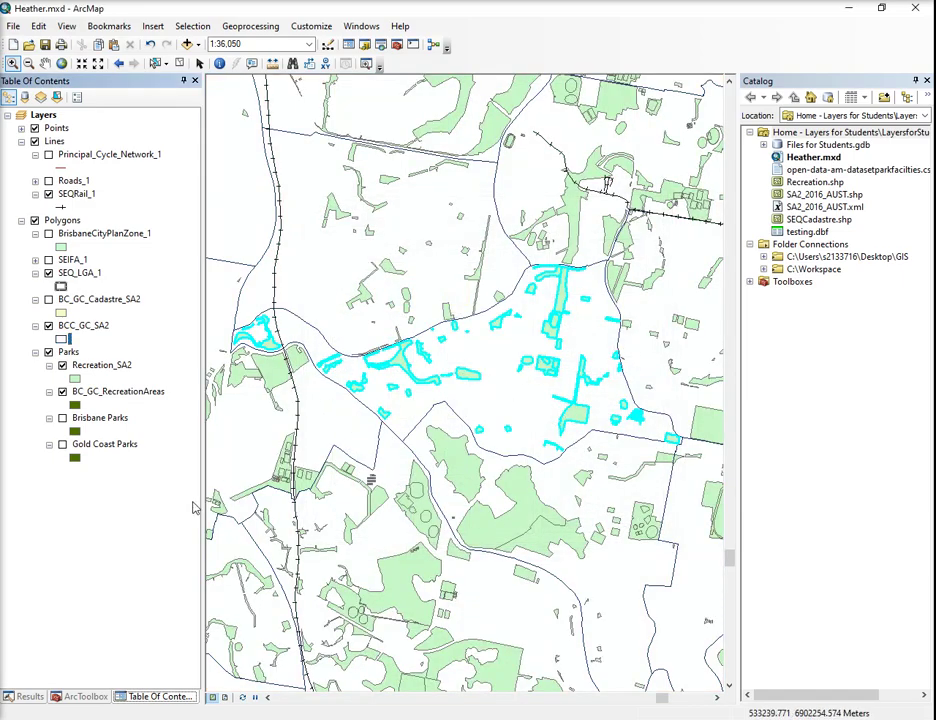
Change the BCC_GC_SA2 outline colour to red.
double_click(62, 340)
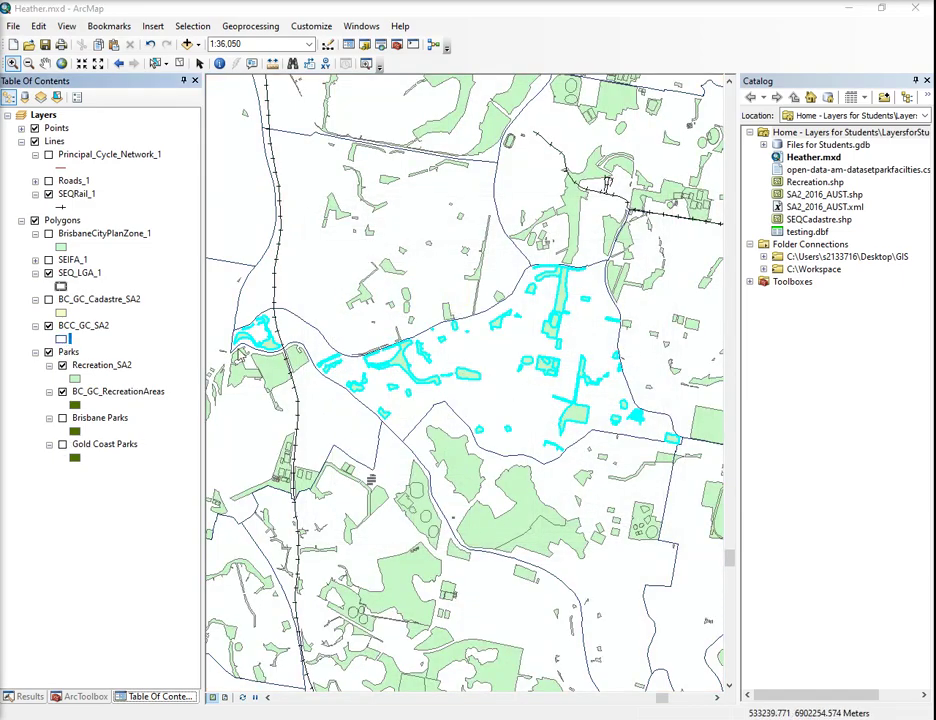
click(634, 375)
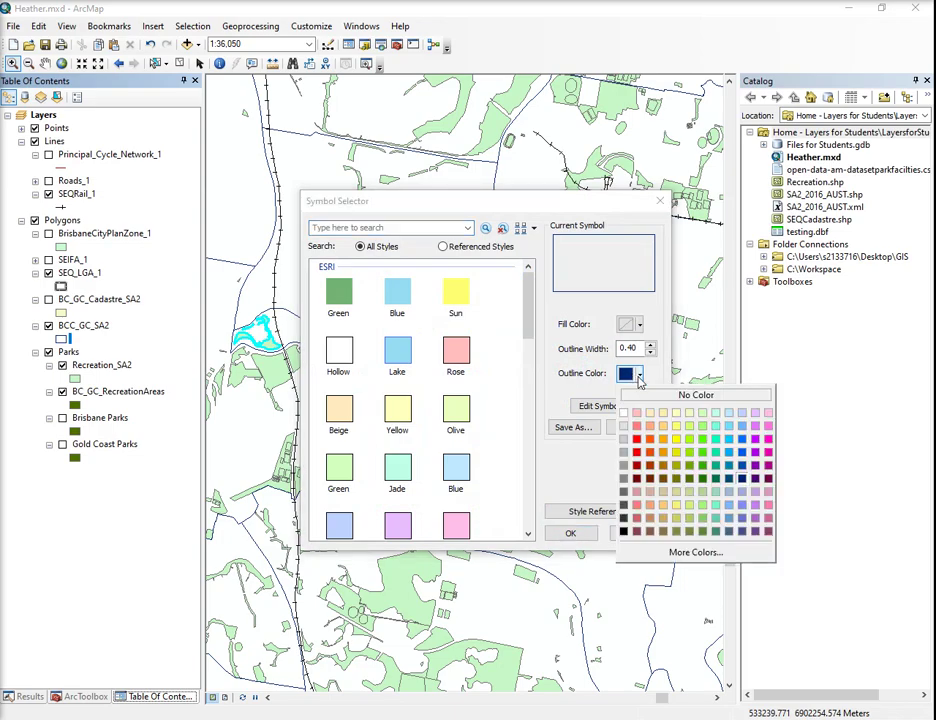
click(636, 452)
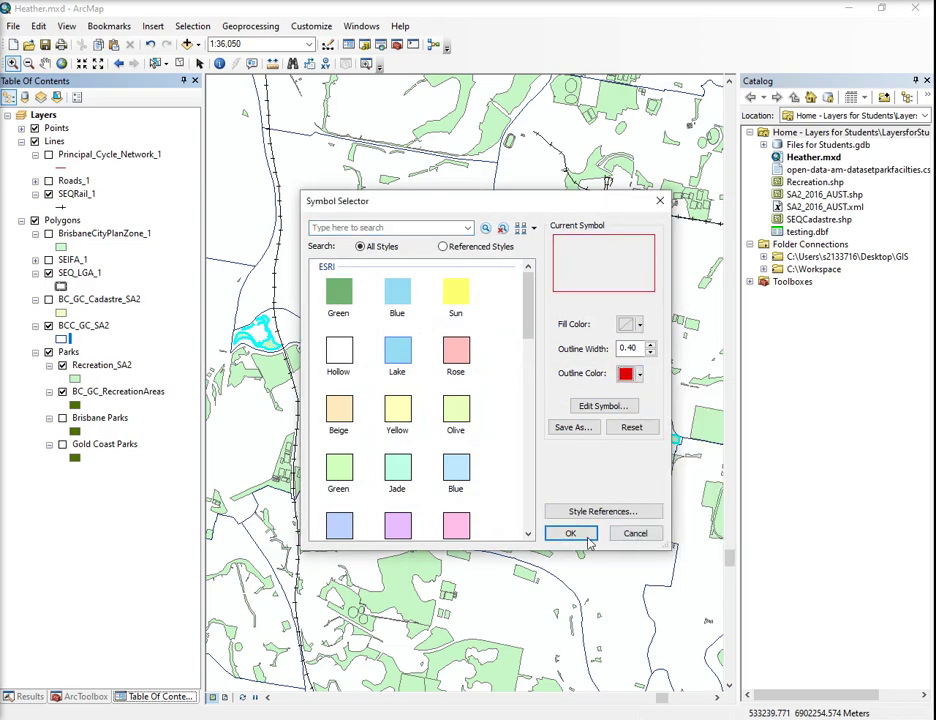
click(572, 533)
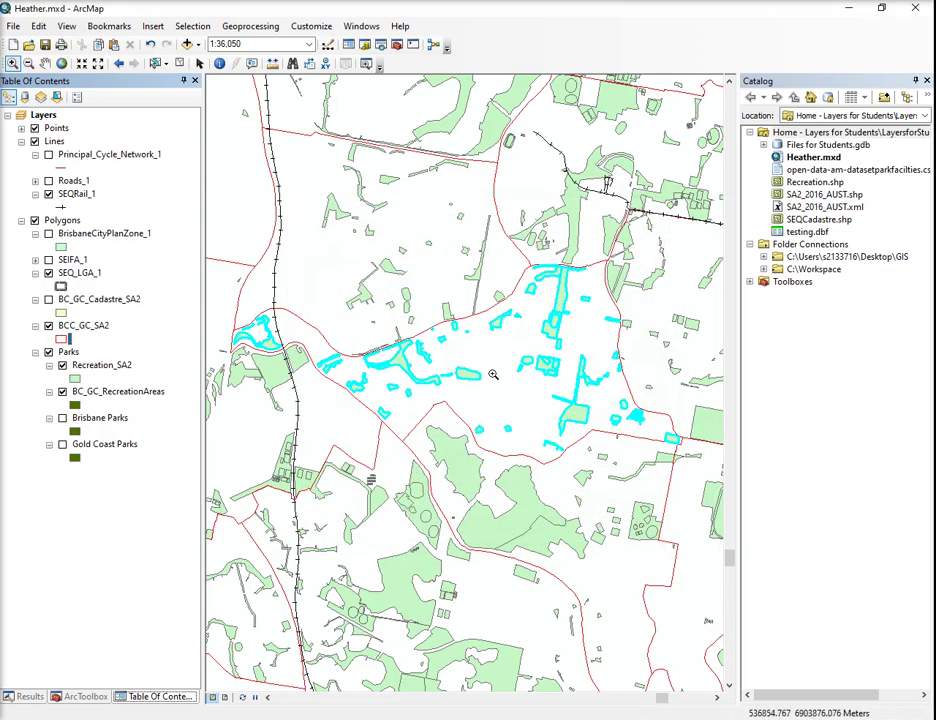